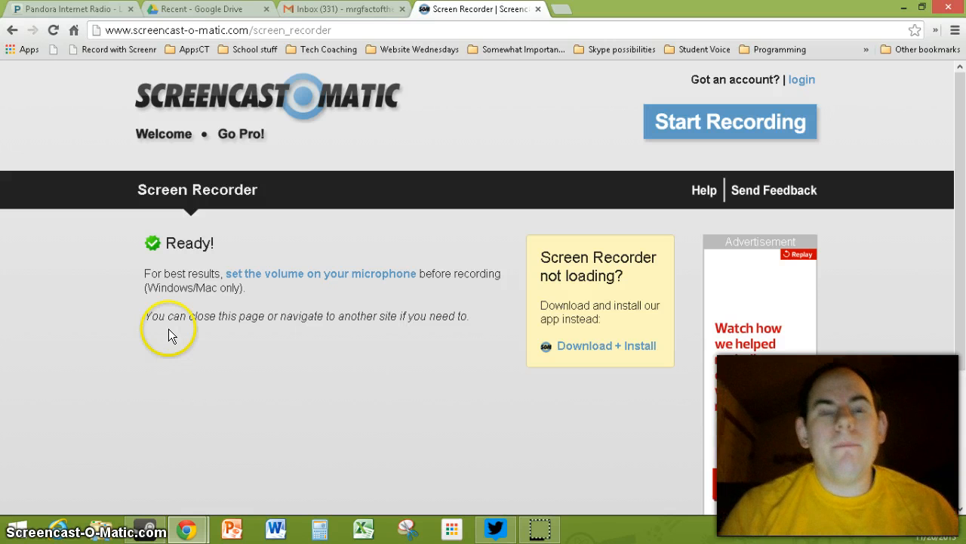
Step: Switch from the Screencast-O-Matic recorder to the Recent - Google Drive tab
{"action": "left_click", "coordinate": [198, 9]}
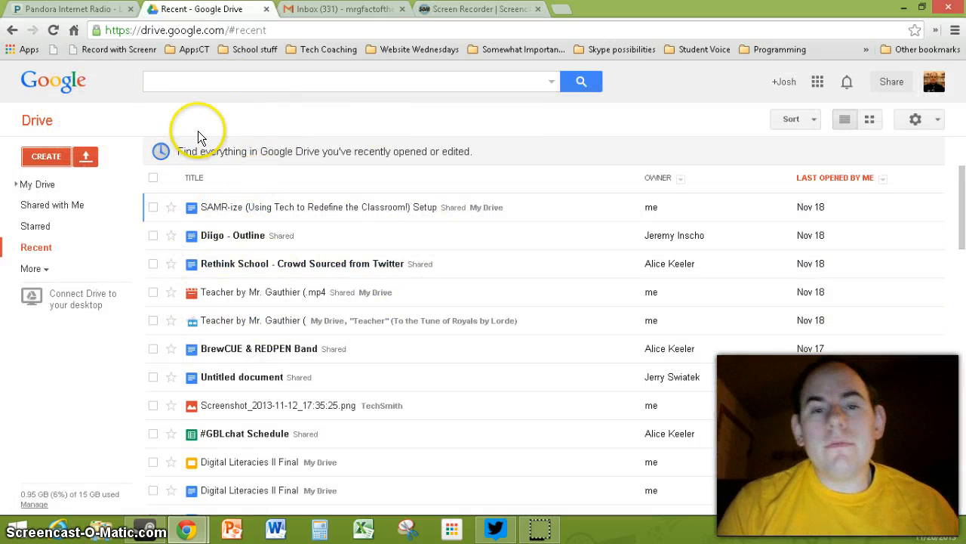
Step: Search the Drive app catalogue for 'lucidpress'
{"action": "left_click", "coordinate": [47, 155]}
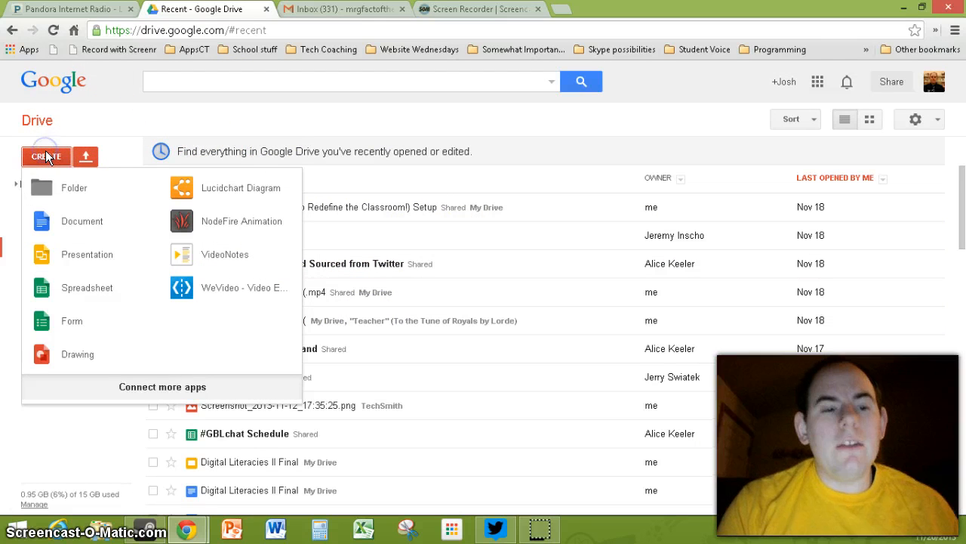
{"action": "left_click", "coordinate": [162, 387]}
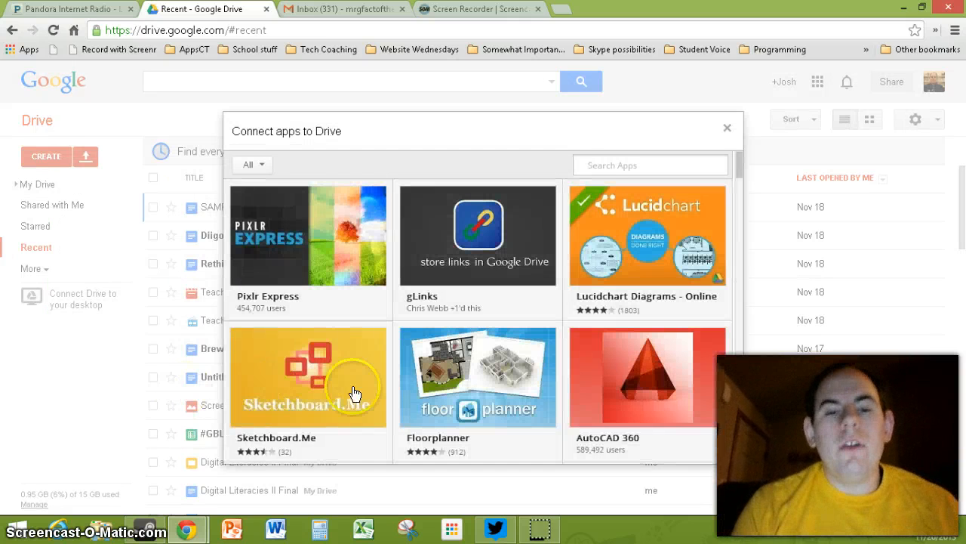
{"action": "left_click", "coordinate": [625, 160]}
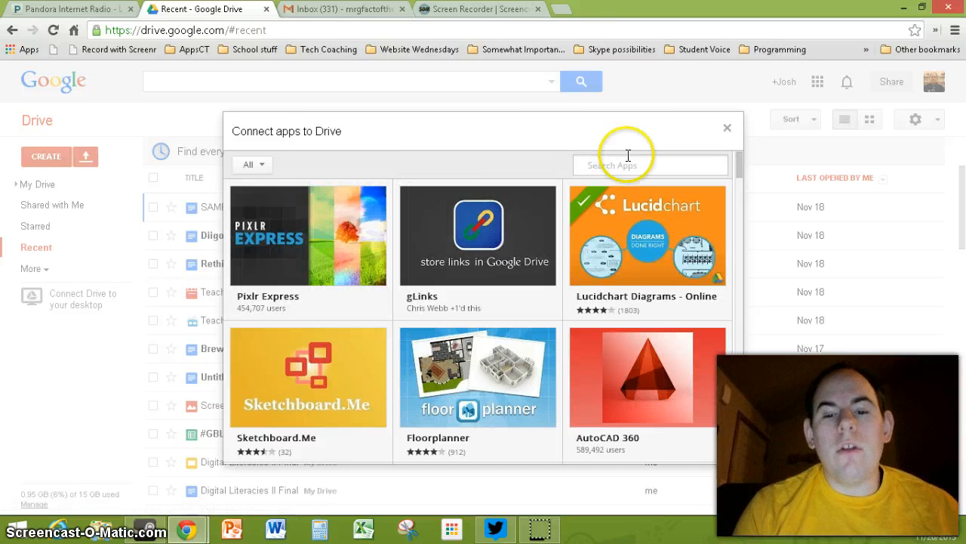
{"action": "type", "text": "l"}
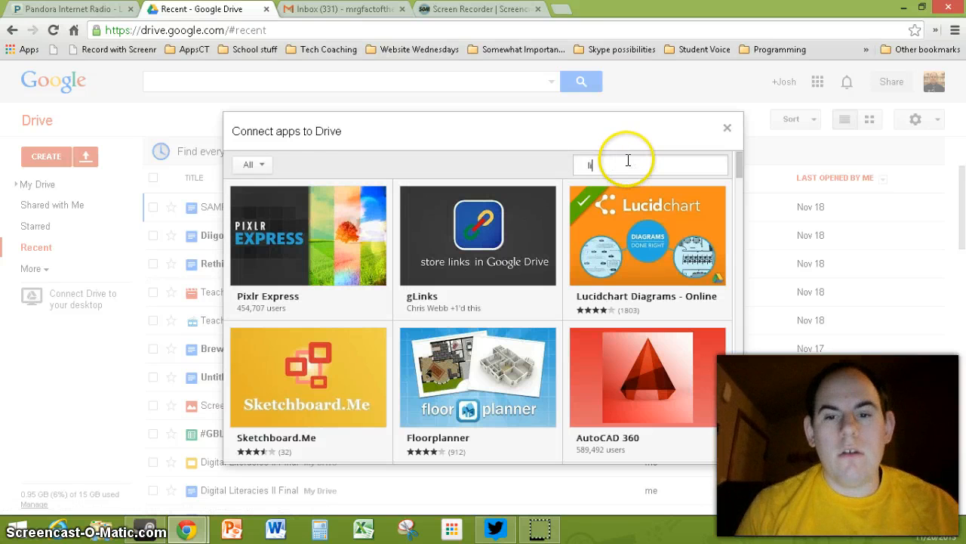
{"action": "type", "text": "ucidpress"}
{"action": "key", "text": "Return"}
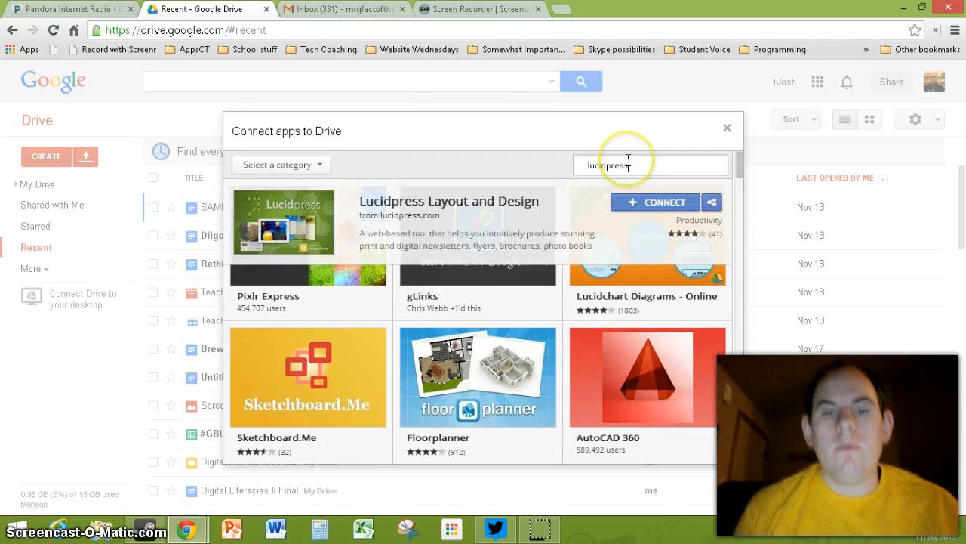
Step: Connect Lucidpress to Google Drive and accept the confirmation
{"action": "left_click", "coordinate": [632, 204]}
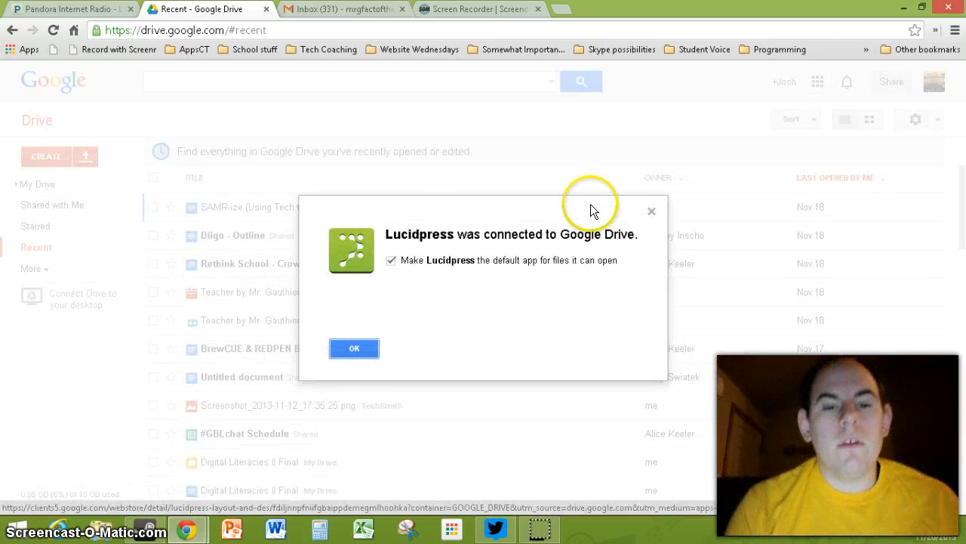
{"action": "left_click", "coordinate": [349, 350]}
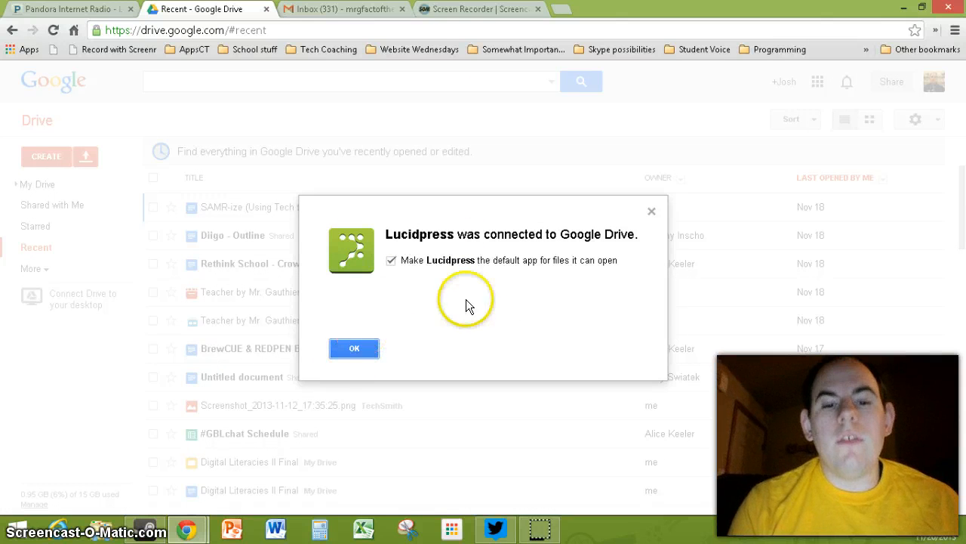
{"action": "left_click", "coordinate": [352, 346]}
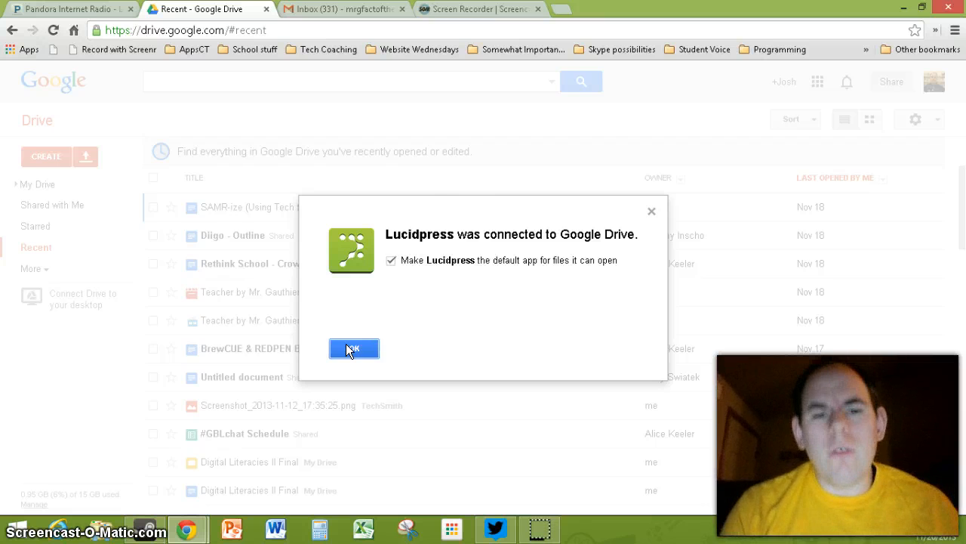
{"action": "left_click", "coordinate": [349, 348]}
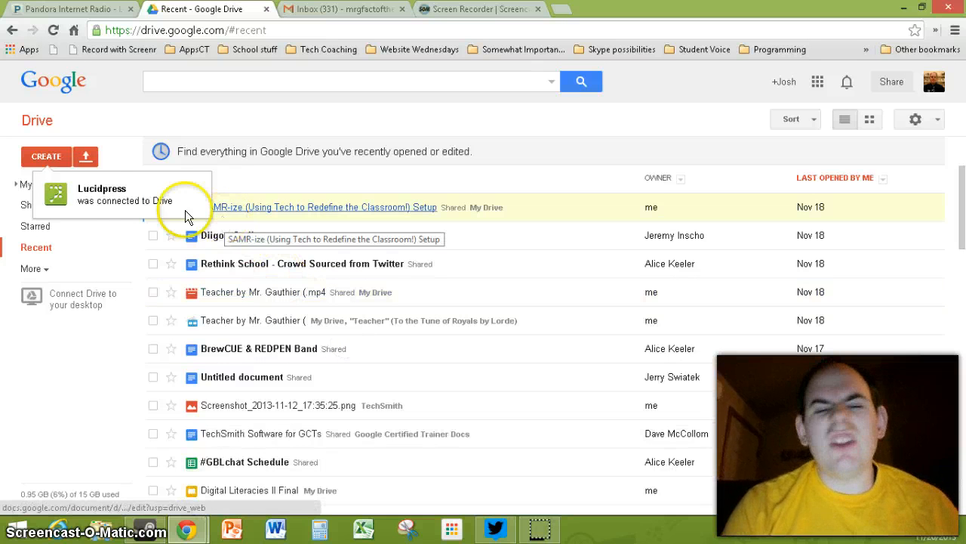
Step: Create a Lucidpress Document from My Drive and grant Lucidpress access to the account
{"action": "left_click", "coordinate": [22, 207]}
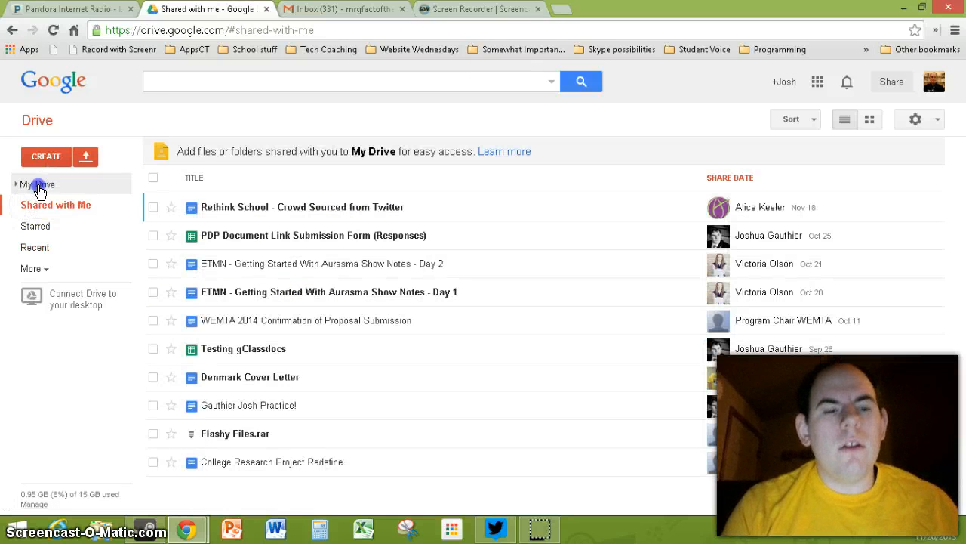
{"action": "left_click", "coordinate": [40, 187]}
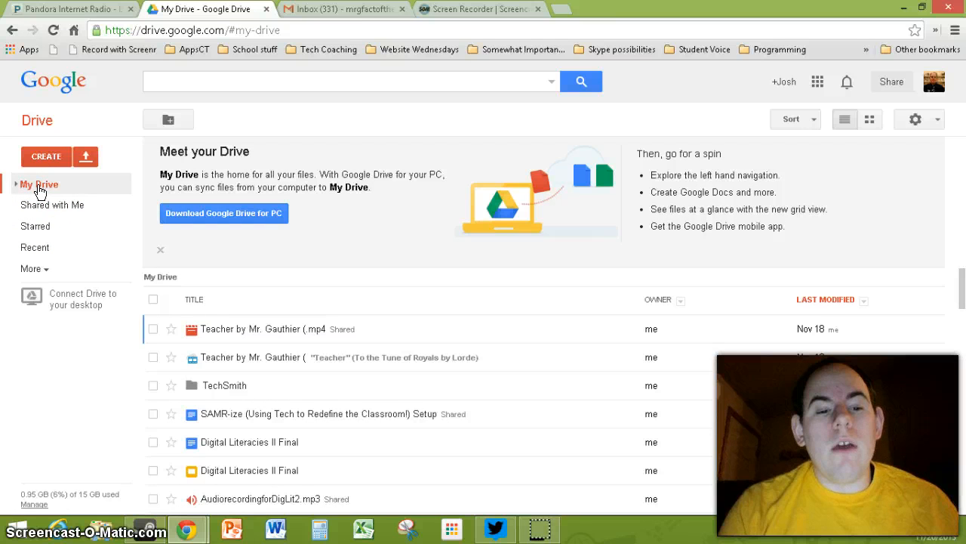
{"action": "left_click", "coordinate": [44, 156]}
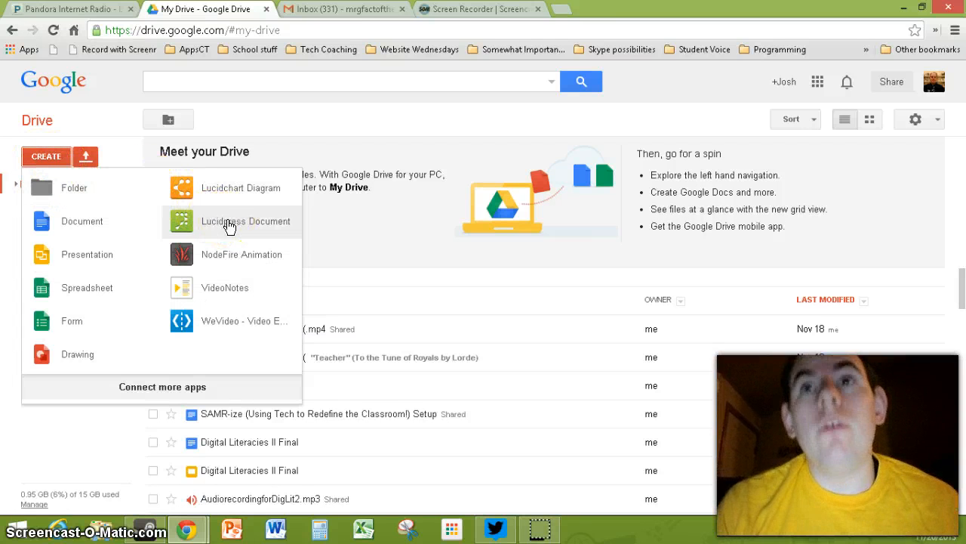
{"action": "left_click", "coordinate": [228, 223]}
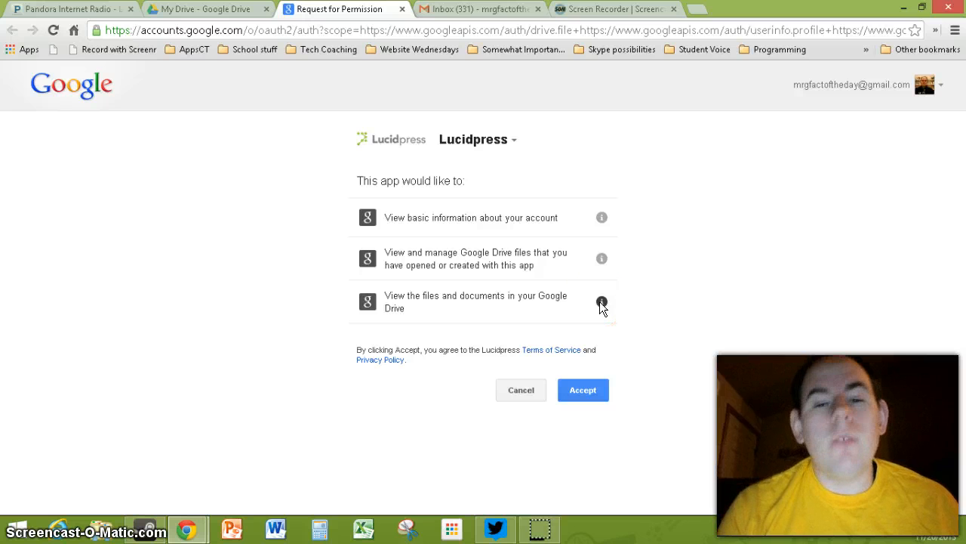
{"action": "left_click", "coordinate": [579, 388]}
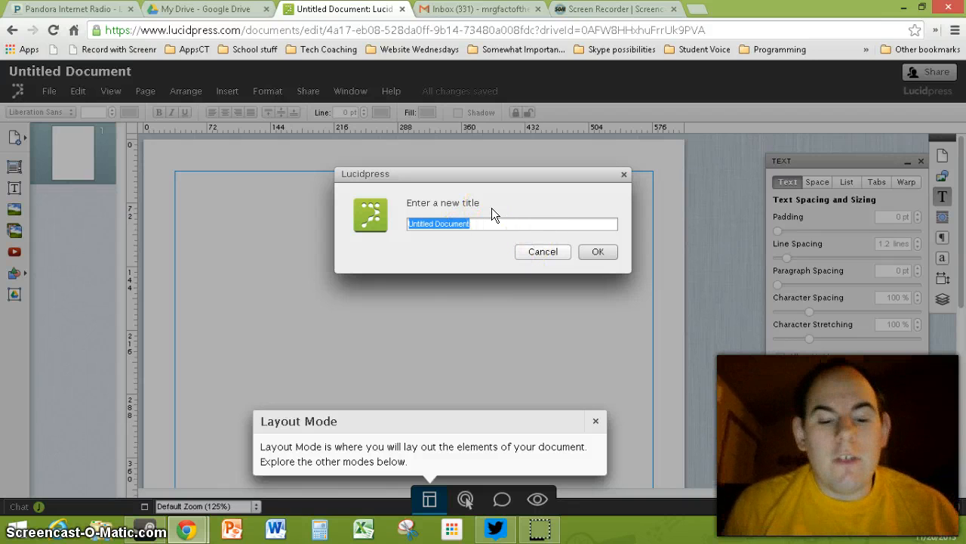
Step: Rename 'Untitled Document' to 'Testing' and confirm
{"action": "type", "text": "Testing"}
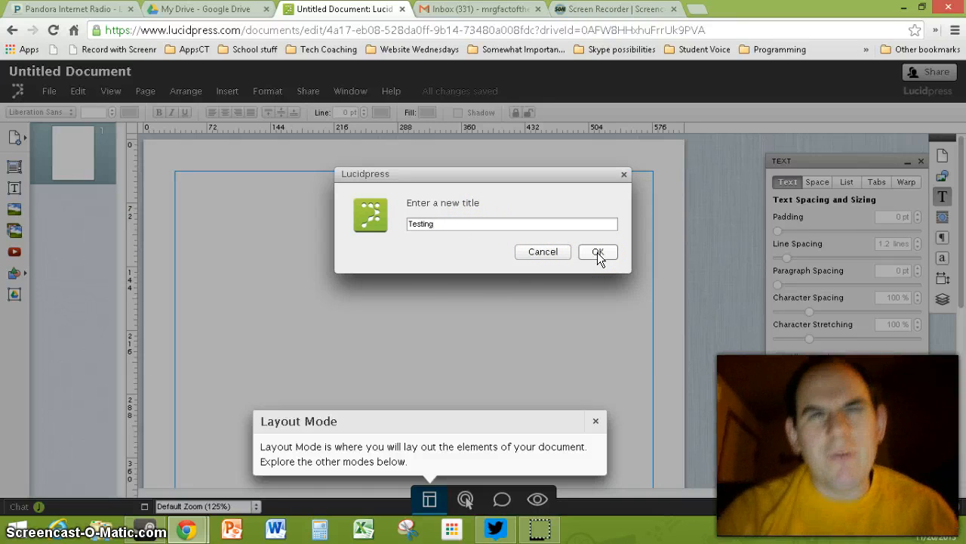
{"action": "left_click", "coordinate": [597, 252]}
{"action": "left_click_drag", "start_coordinate": [295, 225], "coordinate": [383, 225]}
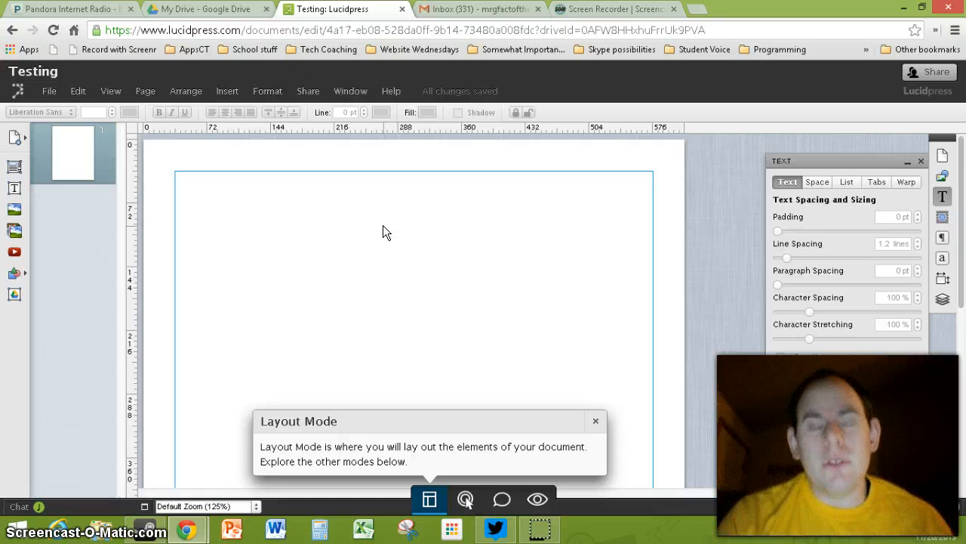
Step: Open the Sharing invitation panel, switching between link and e-mail invitations
{"action": "left_click", "coordinate": [307, 96]}
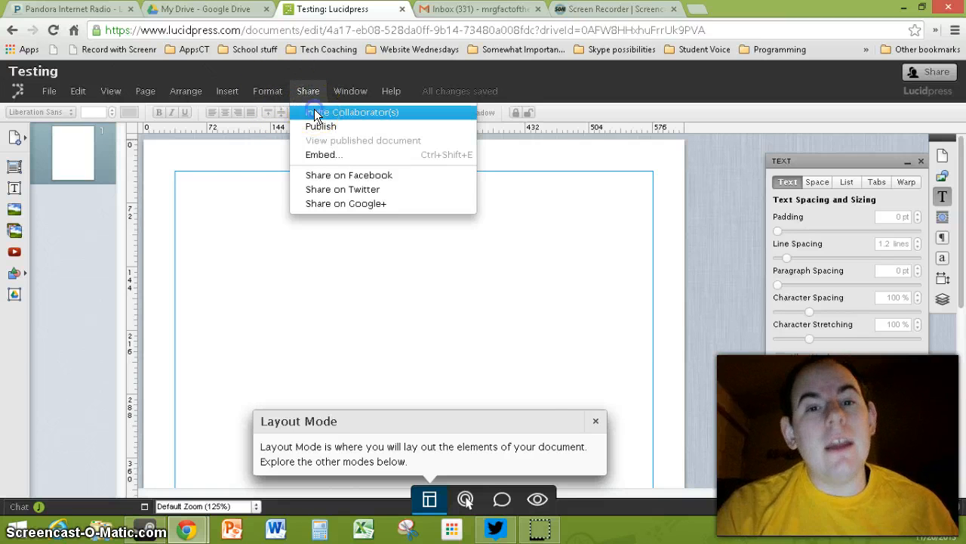
{"action": "left_click", "coordinate": [315, 113]}
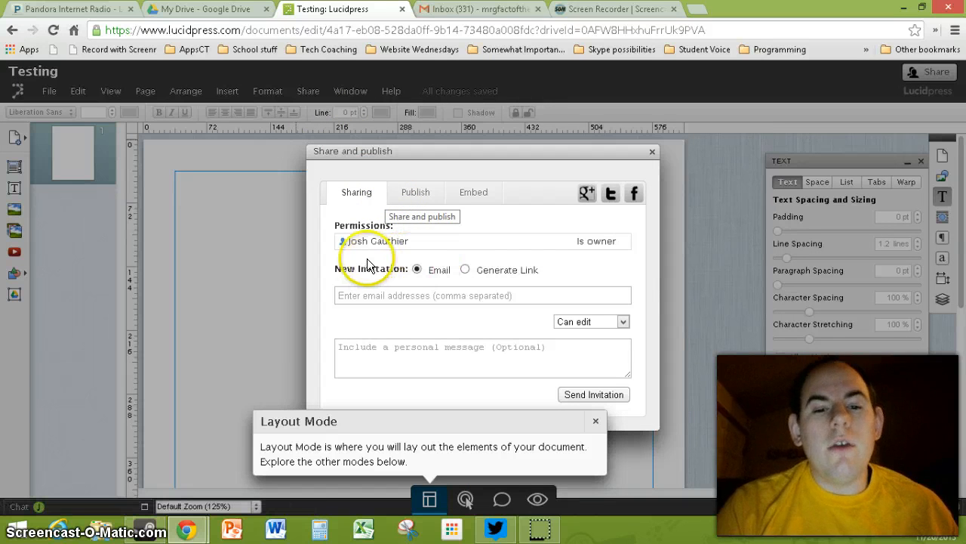
{"action": "left_click", "coordinate": [383, 299]}
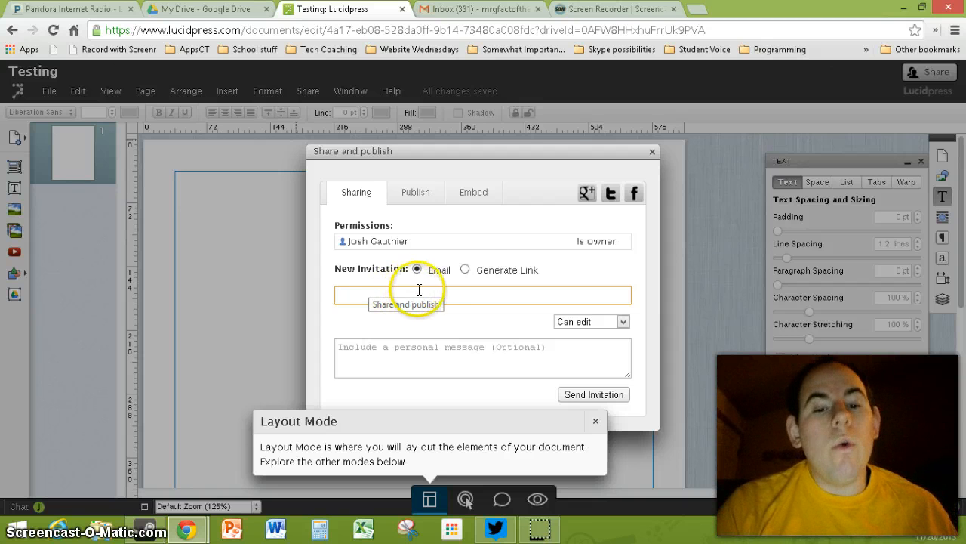
{"action": "left_click", "coordinate": [466, 269]}
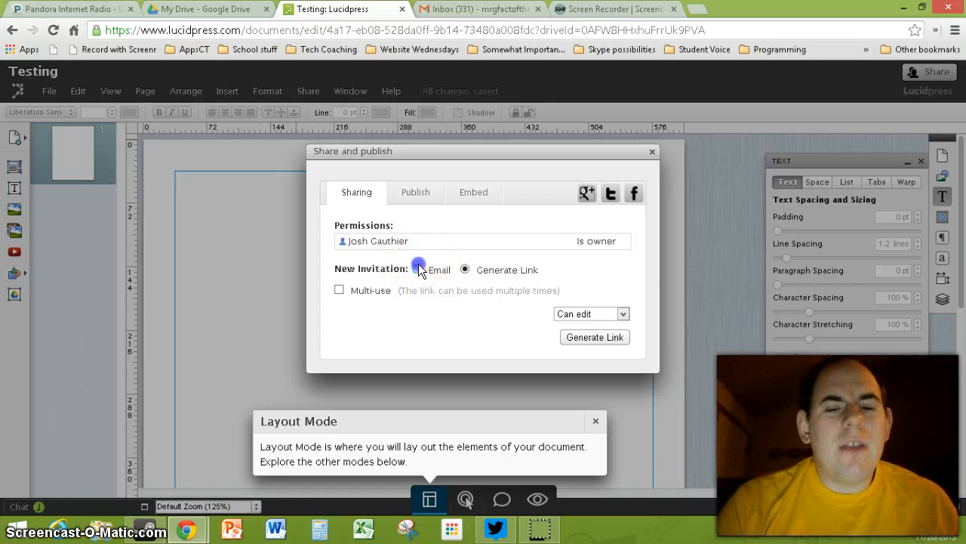
{"action": "left_click", "coordinate": [417, 269]}
{"action": "left_click", "coordinate": [402, 293]}
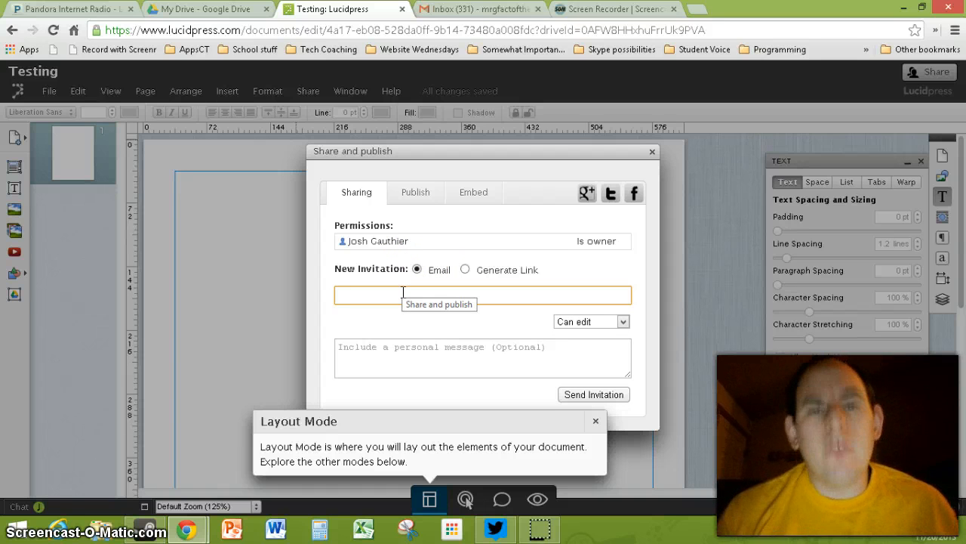
Step: Send a Can edit invitation to the collaborator's e-mail address
{"action": "left_click", "coordinate": [396, 294]}
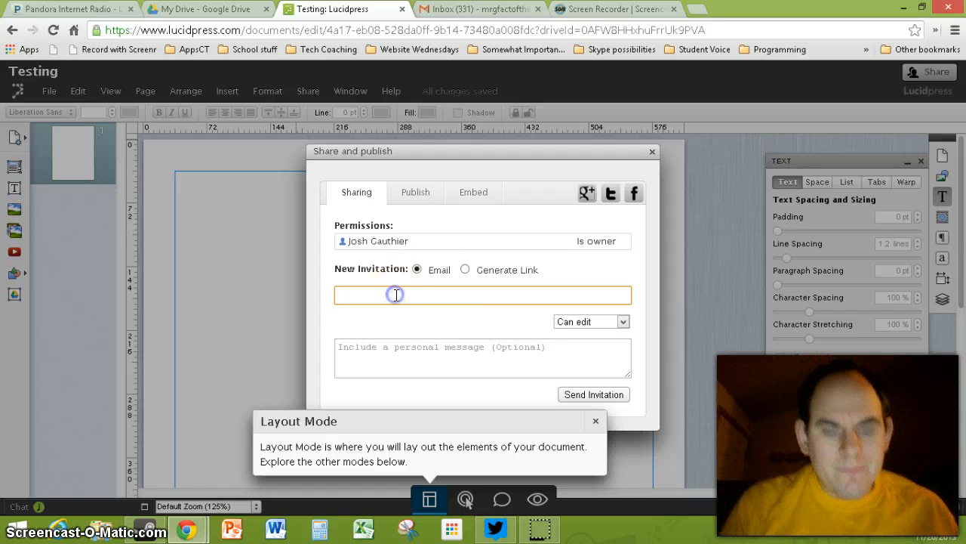
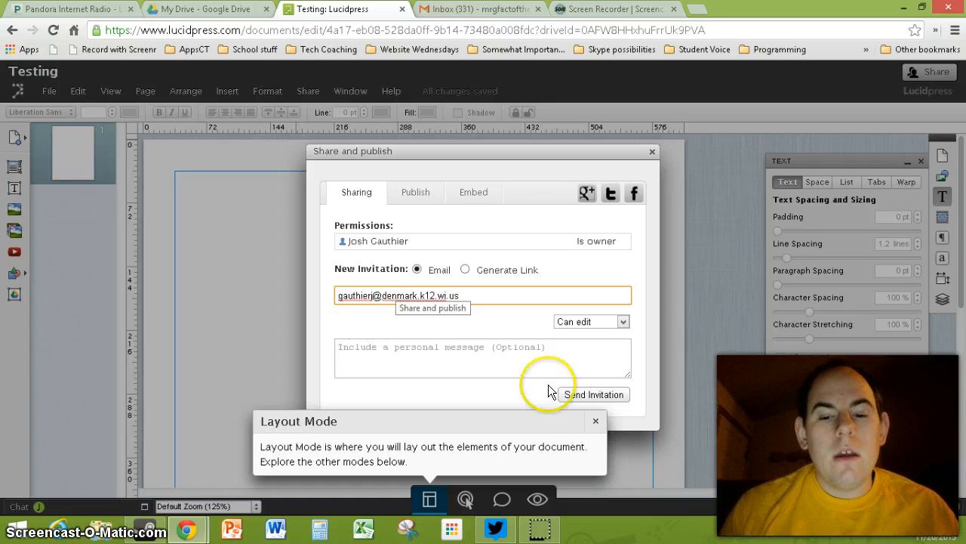
{"action": "left_click", "coordinate": [574, 392]}
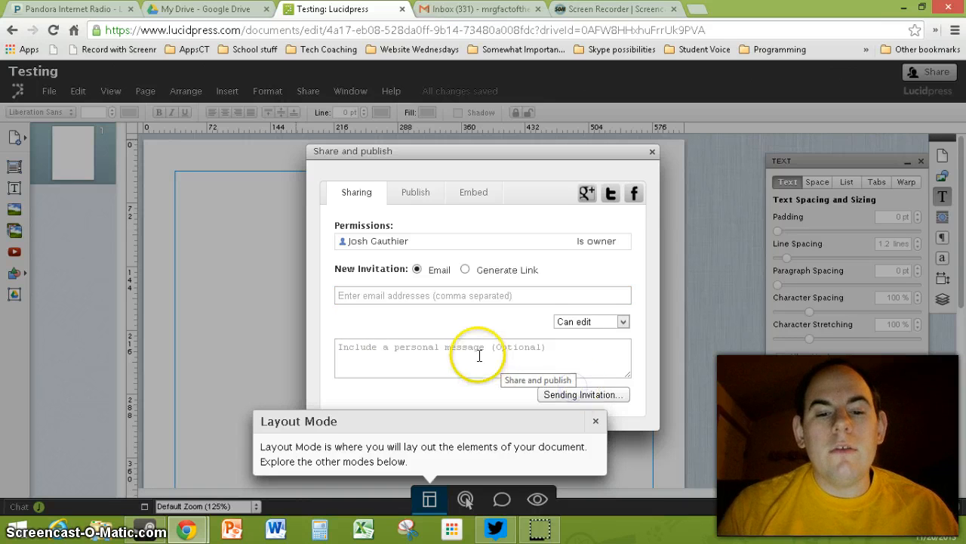
{"action": "mouse_move", "coordinate": [187, 529]}
{"action": "left_click", "coordinate": [227, 457]}
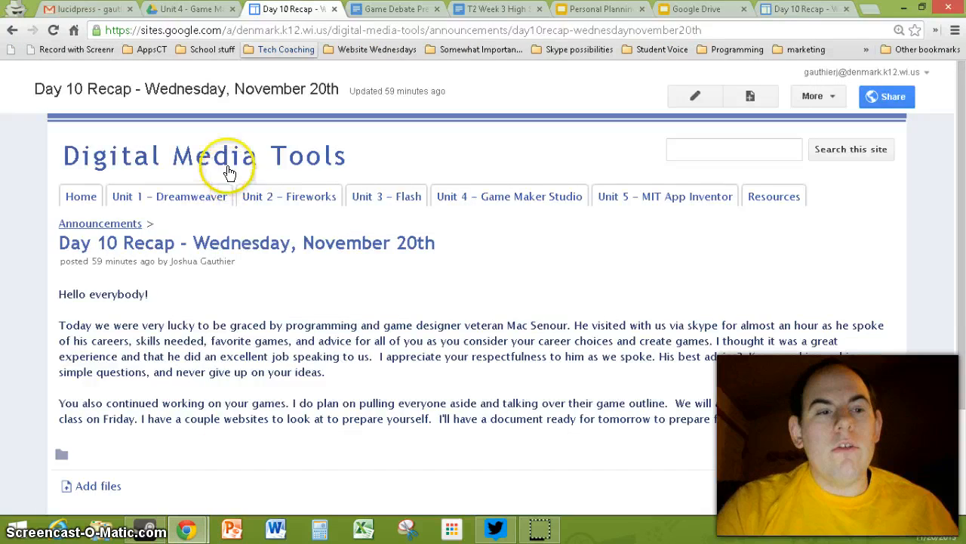
Step: Confirm Testing appears in the collaborator's Shared with Me, then return to Drive Recent
{"action": "left_click", "coordinate": [188, 9]}
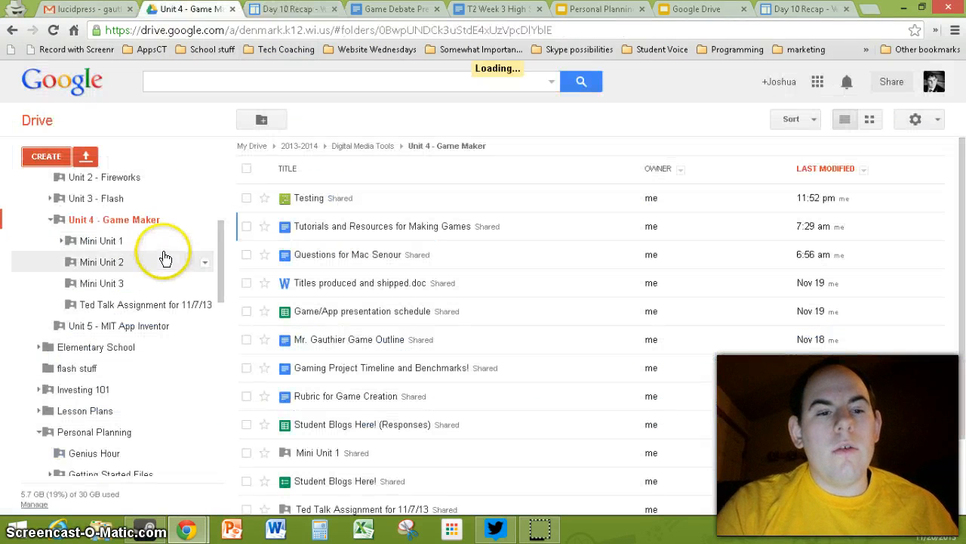
{"action": "scroll", "coordinate": [113, 234], "scroll_direction": "up", "scroll_amount": 3}
{"action": "left_click", "coordinate": [42, 184]}
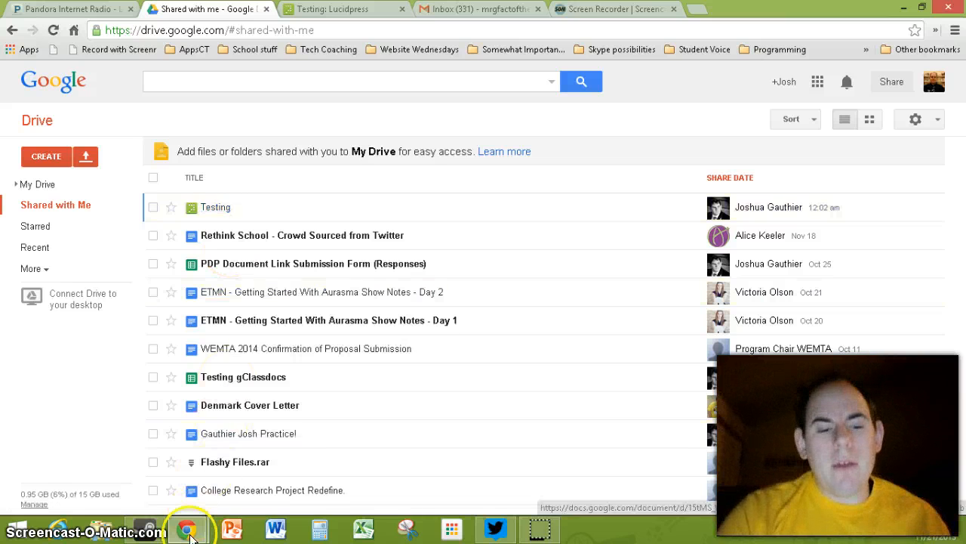
{"action": "mouse_move", "coordinate": [186, 528]}
{"action": "left_click", "coordinate": [209, 470]}
{"action": "left_click", "coordinate": [472, 146]}
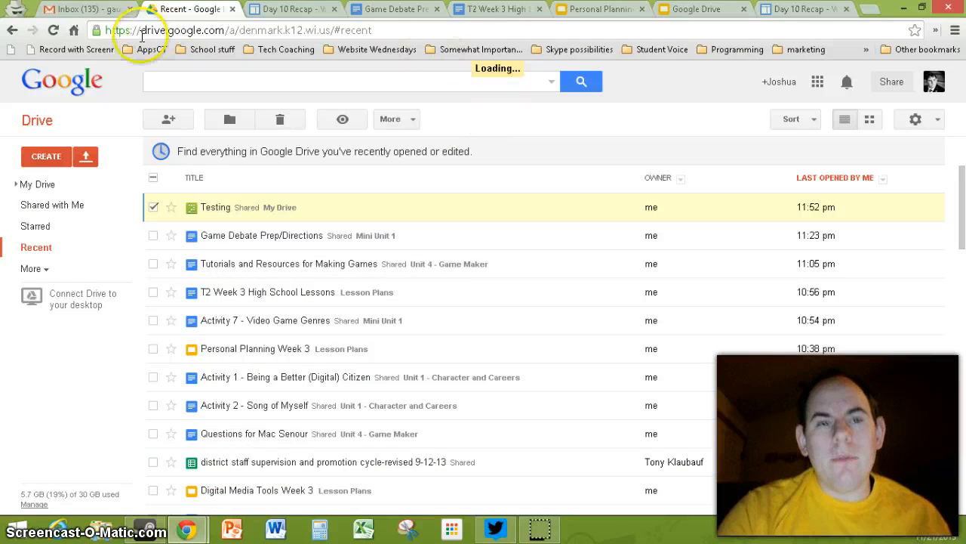
Step: Open the Lucidpress invitation e-mail in Gmail and follow its Testing link
{"action": "left_click", "coordinate": [75, 9]}
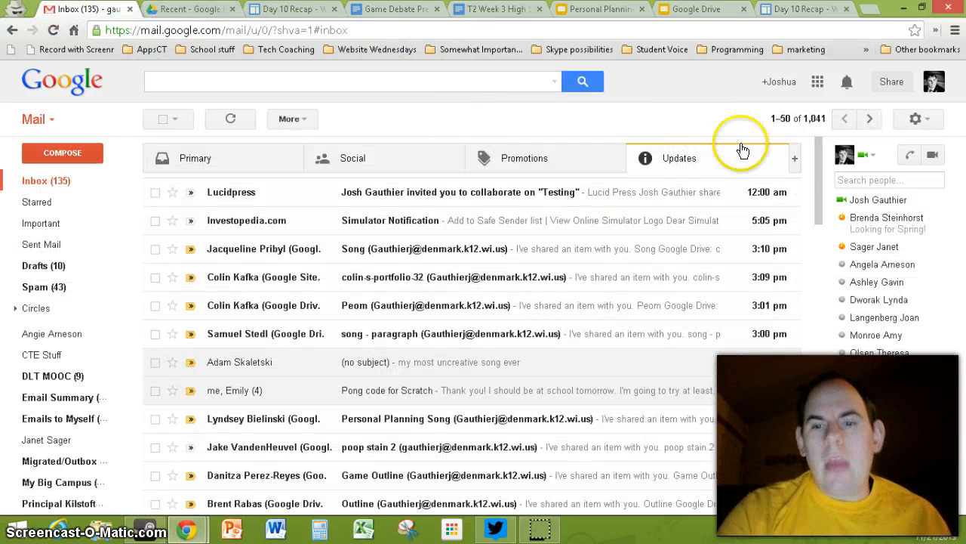
{"action": "left_click", "coordinate": [640, 157]}
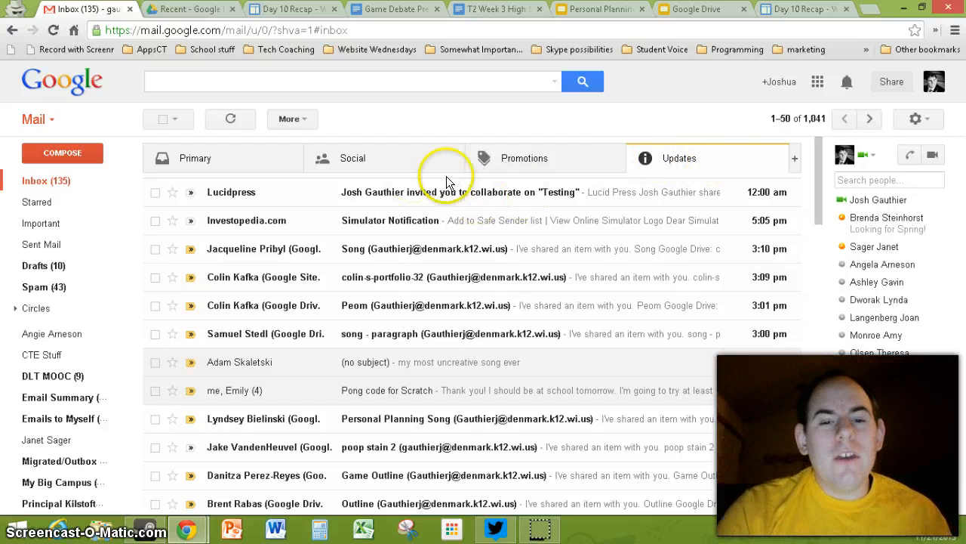
{"action": "left_click", "coordinate": [409, 198]}
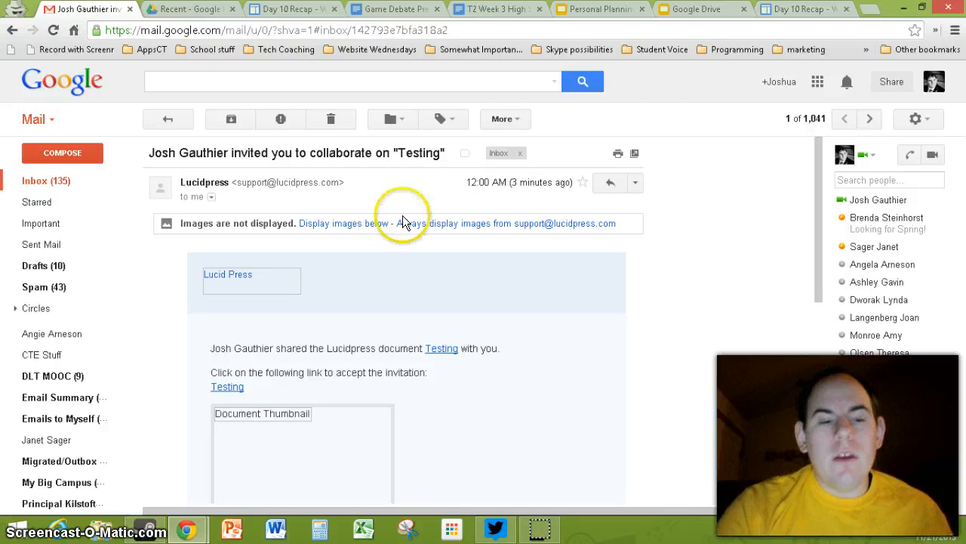
{"action": "left_click", "coordinate": [227, 387]}
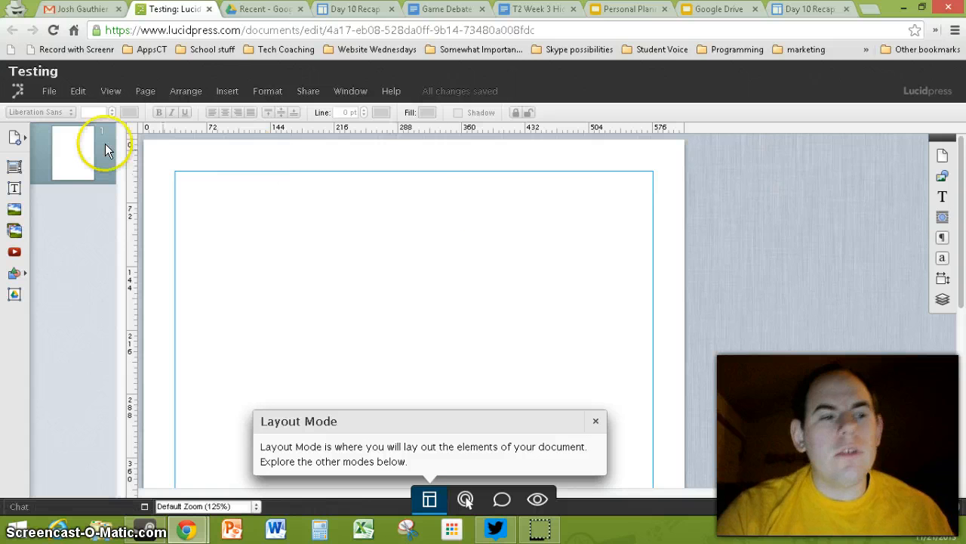
Step: Add a Lorem ipsum text box to the Testing page, then go to the owner's window
{"action": "left_click", "coordinate": [22, 182]}
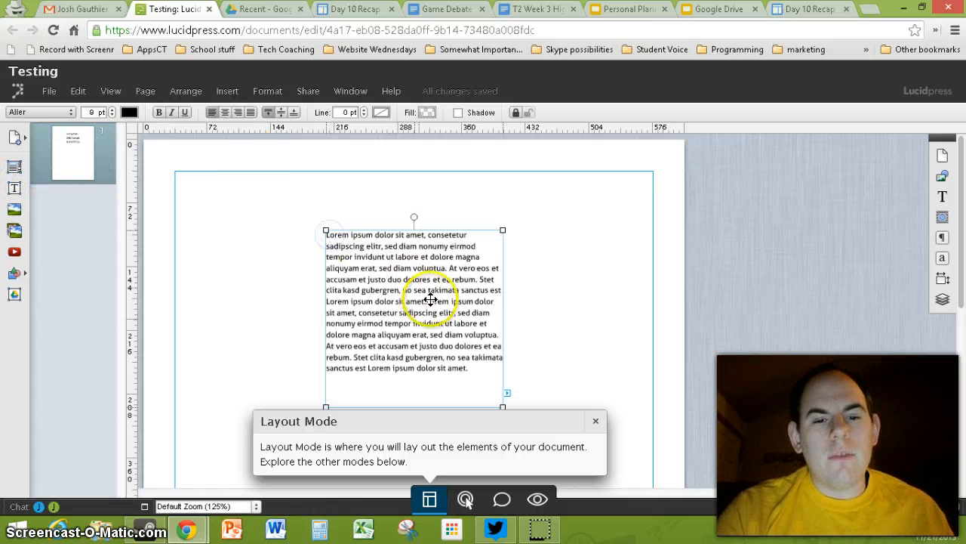
{"action": "mouse_move", "coordinate": [185, 528]}
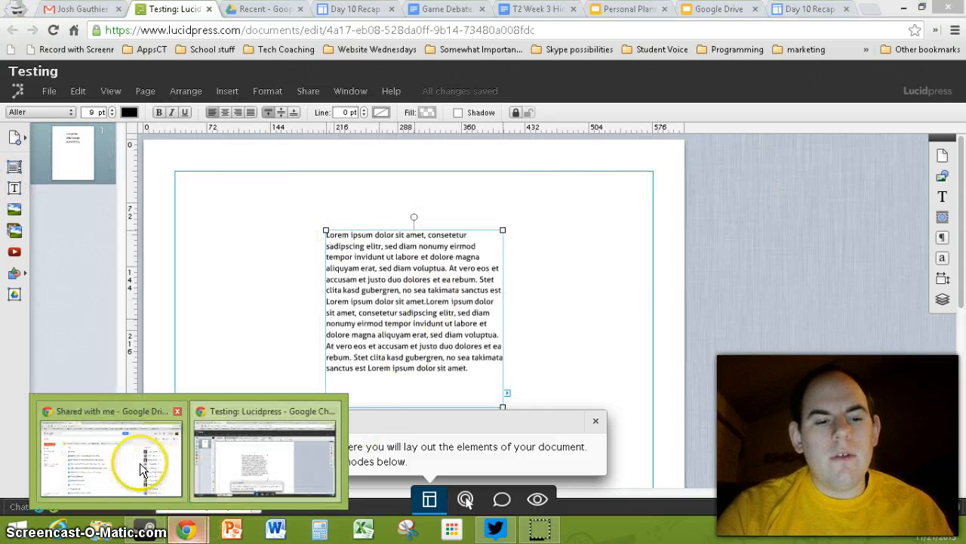
{"action": "left_click", "coordinate": [140, 463]}
{"action": "left_click", "coordinate": [332, 8]}
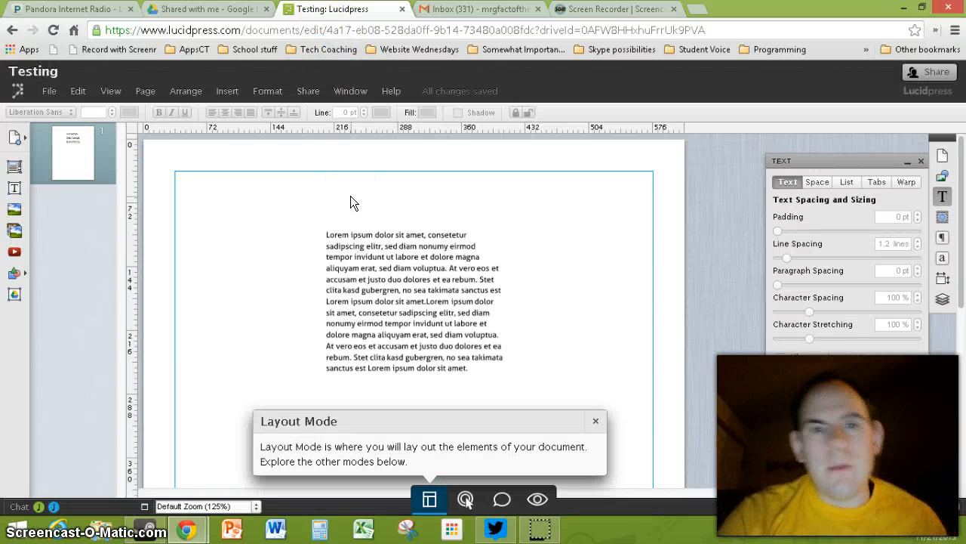
Step: Give the Lorem ipsum text box 55 pt padding
{"action": "left_click", "coordinate": [385, 301]}
{"action": "left_click", "coordinate": [385, 299]}
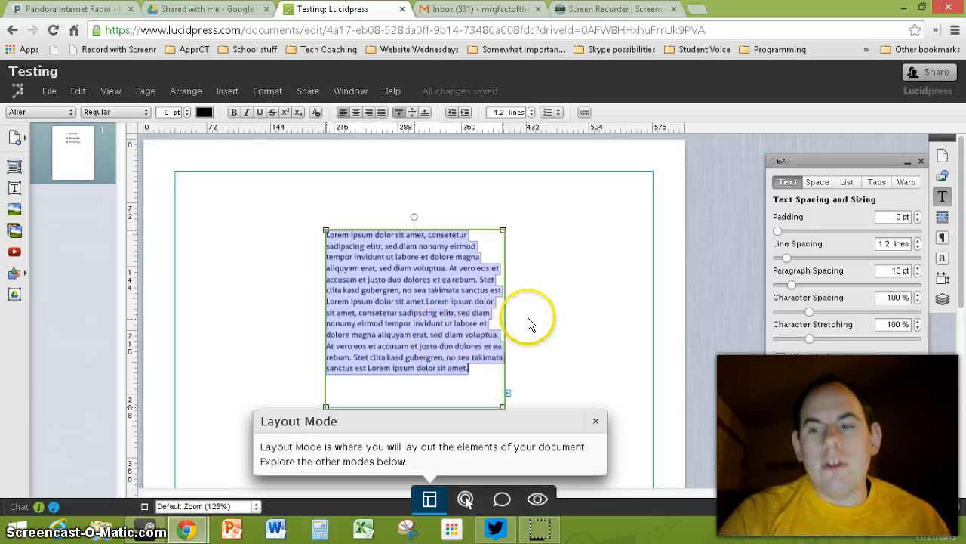
{"action": "left_click_drag", "start_coordinate": [779, 234], "coordinate": [831, 231]}
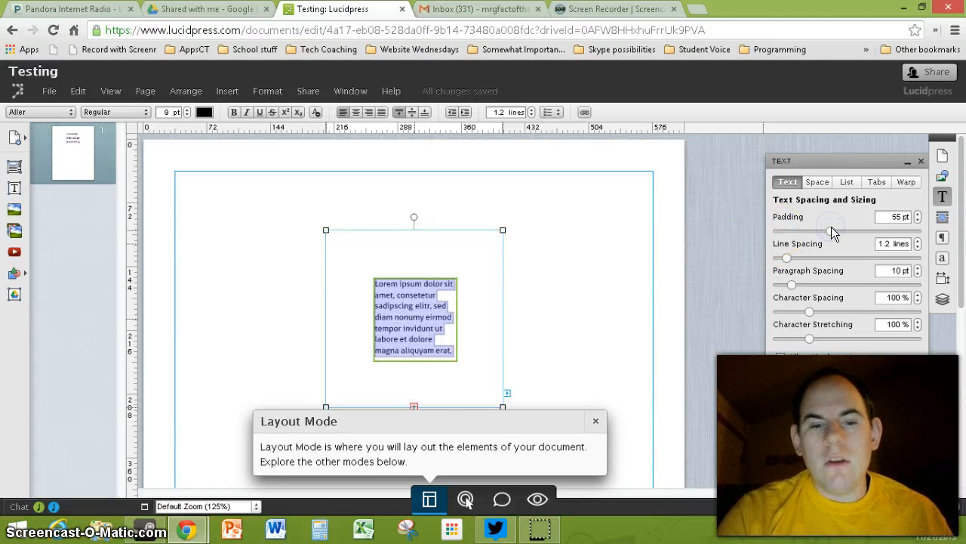
{"action": "mouse_move", "coordinate": [208, 527]}
{"action": "left_click", "coordinate": [161, 471]}
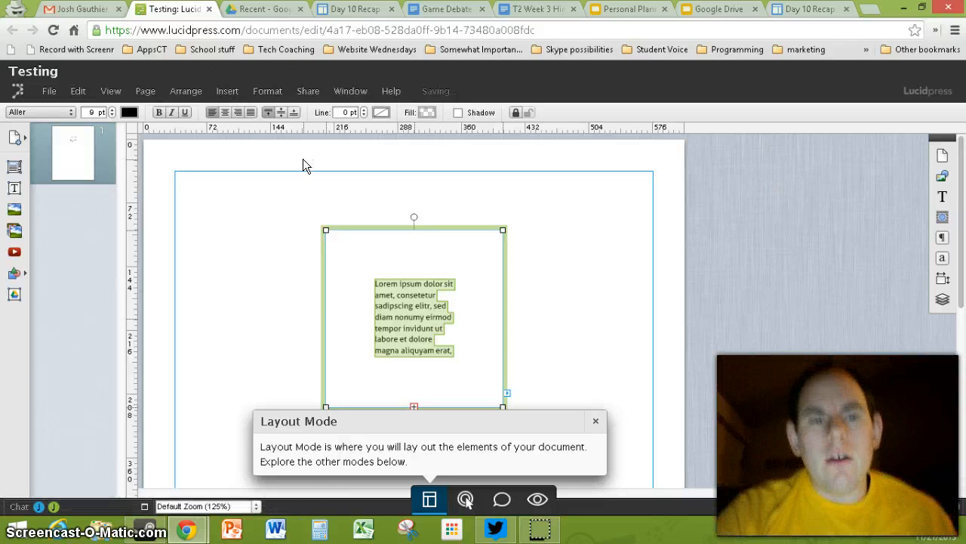
Step: Review Testing's Drive sharing settings to confirm the collaborator can edit, without inviting anyone
{"action": "left_click", "coordinate": [251, 10]}
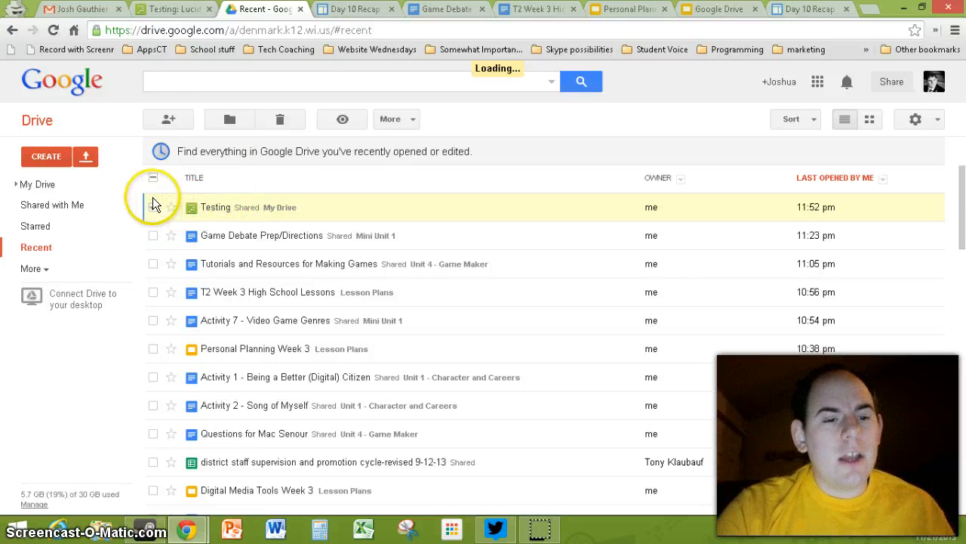
{"action": "left_click", "coordinate": [169, 121]}
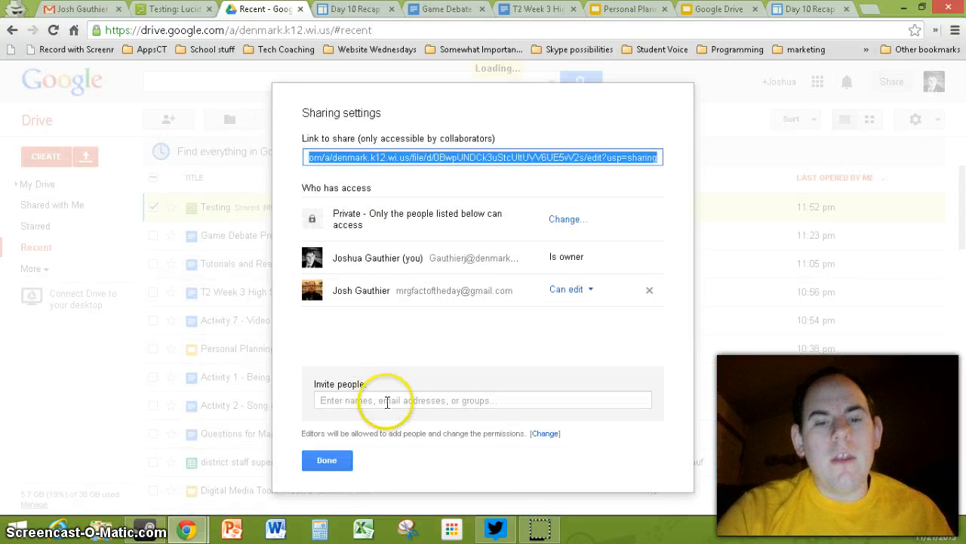
{"action": "left_click", "coordinate": [386, 403]}
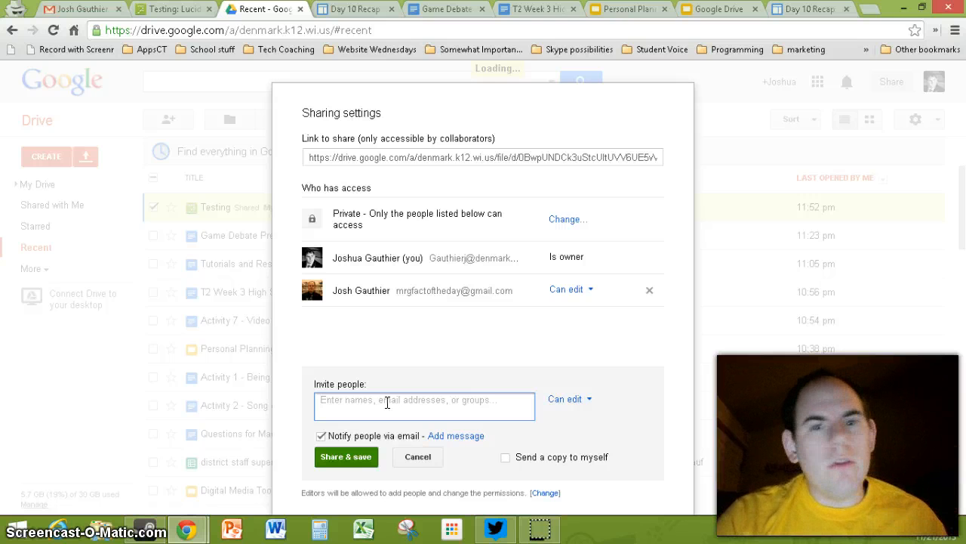
{"action": "left_click", "coordinate": [418, 456]}
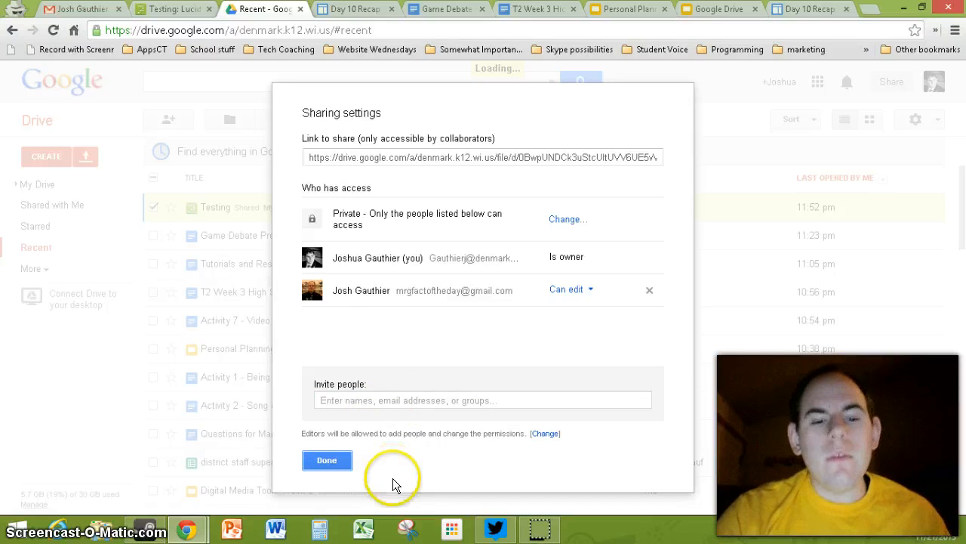
{"action": "left_click", "coordinate": [317, 459]}
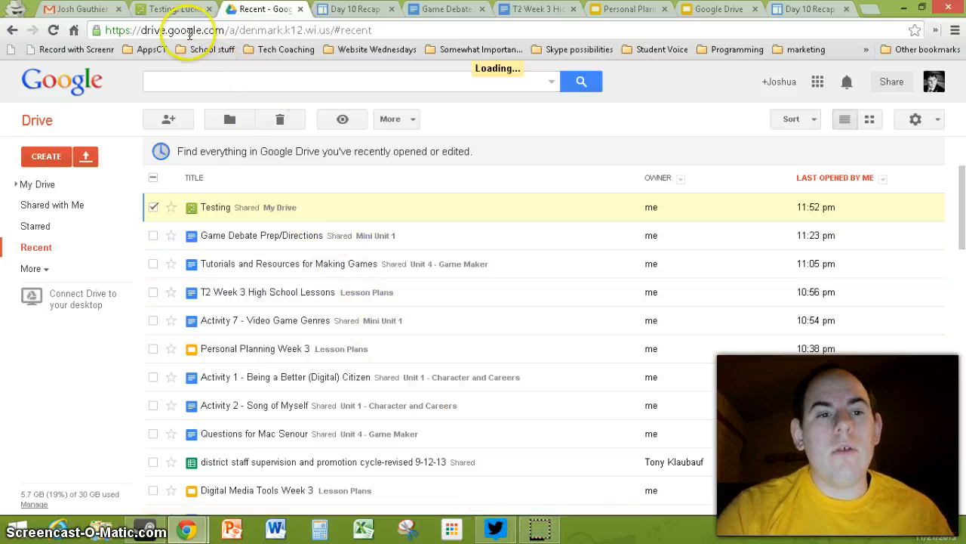
{"action": "left_click", "coordinate": [173, 9]}
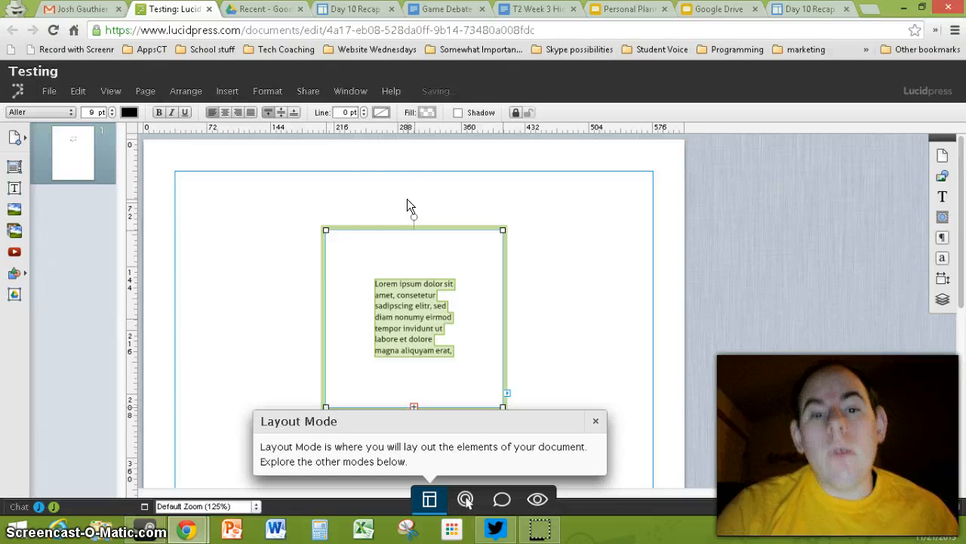
Step: Dismiss the Layout Mode tip and deselect the lorem ipsum text box
{"action": "left_click", "coordinate": [308, 92]}
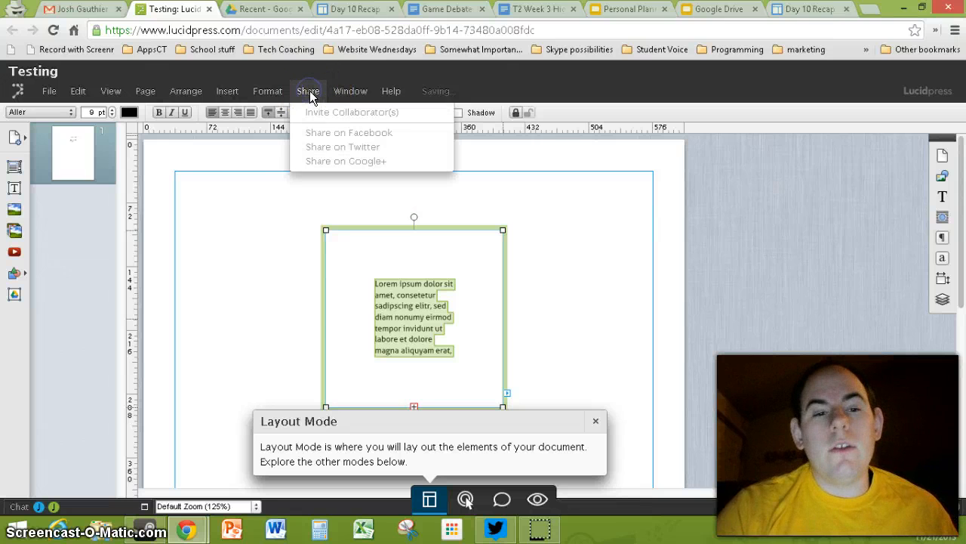
{"action": "left_click", "coordinate": [544, 212]}
{"action": "left_click", "coordinate": [413, 318]}
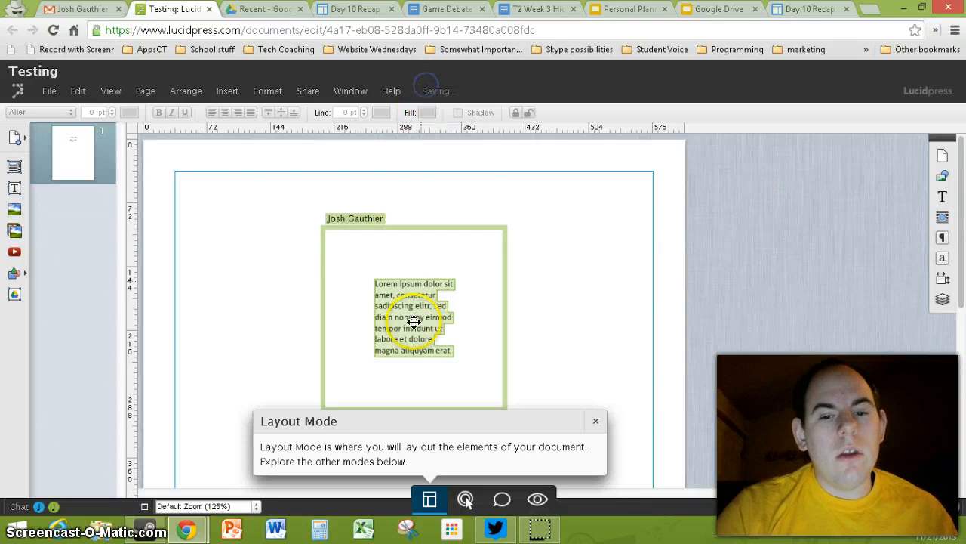
{"action": "left_click", "coordinate": [277, 281]}
{"action": "left_click", "coordinate": [225, 222]}
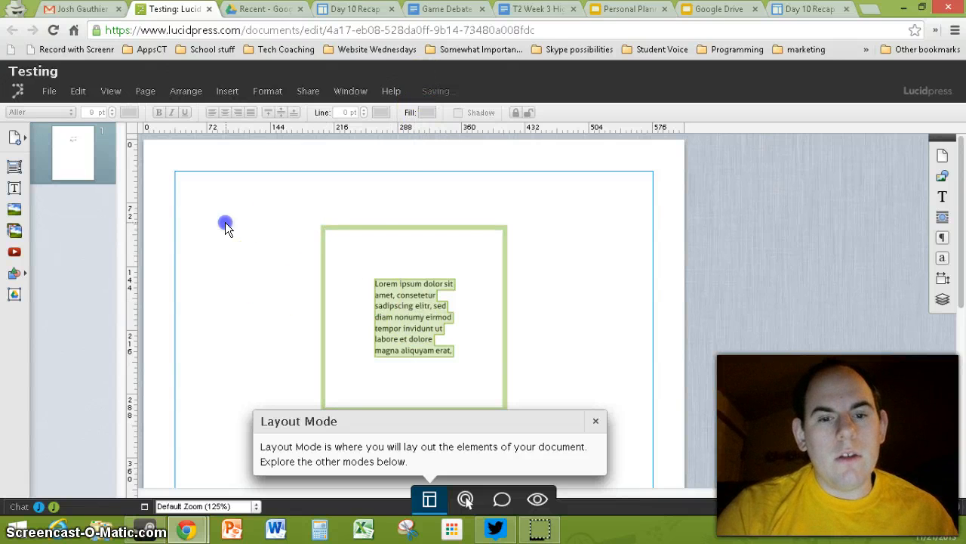
{"action": "left_click", "coordinate": [596, 421]}
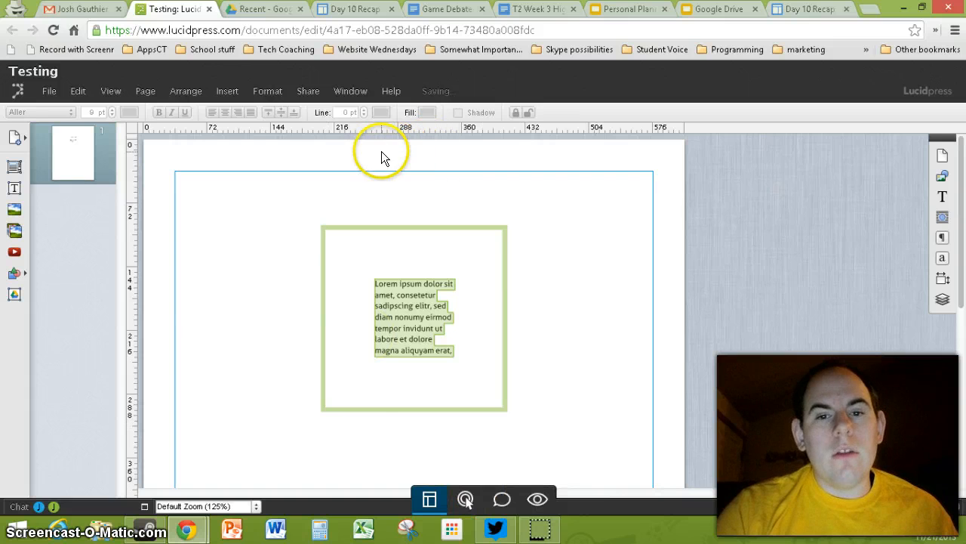
Step: Save the Testing document with File > Save, leaving the text block deselected
{"action": "left_click", "coordinate": [50, 93]}
{"action": "left_click", "coordinate": [64, 139]}
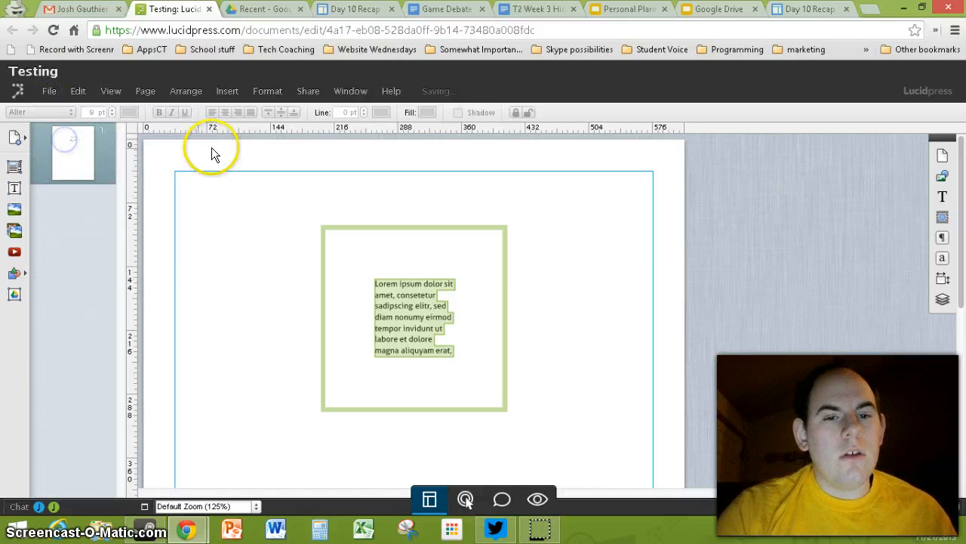
{"action": "left_click", "coordinate": [310, 92]}
{"action": "left_click", "coordinate": [350, 91]}
{"action": "left_click", "coordinate": [306, 94]}
{"action": "left_click", "coordinate": [111, 91]}
{"action": "left_click", "coordinate": [47, 93]}
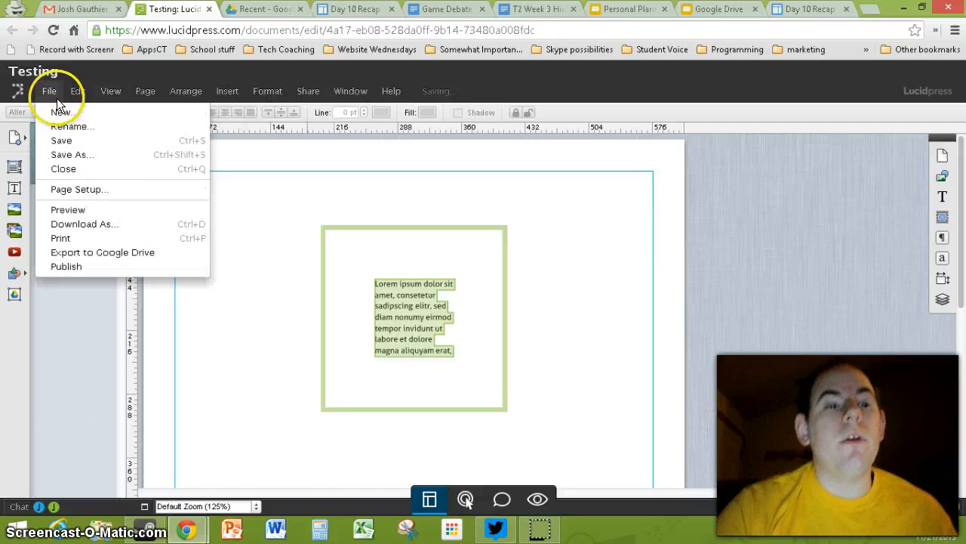
{"action": "left_click", "coordinate": [367, 177]}
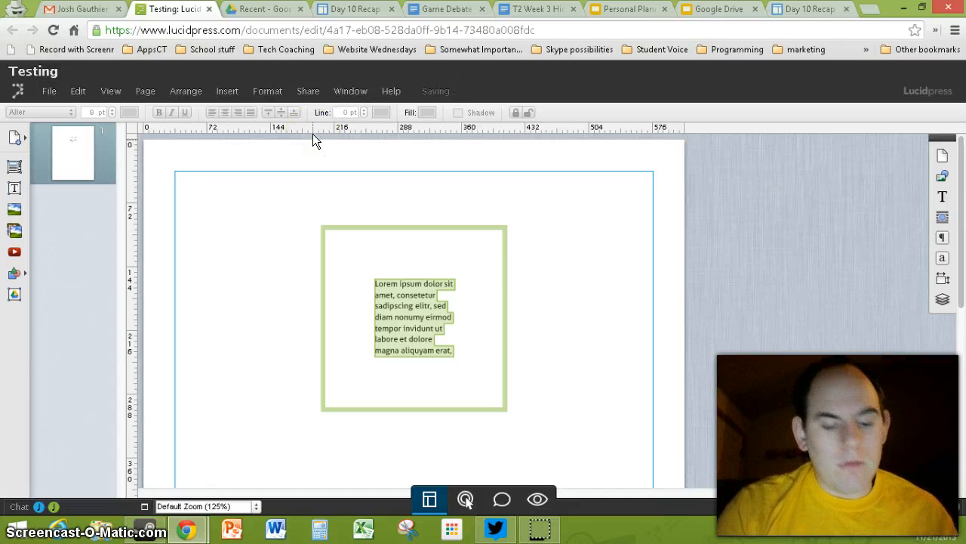
{"action": "left_click", "coordinate": [258, 238]}
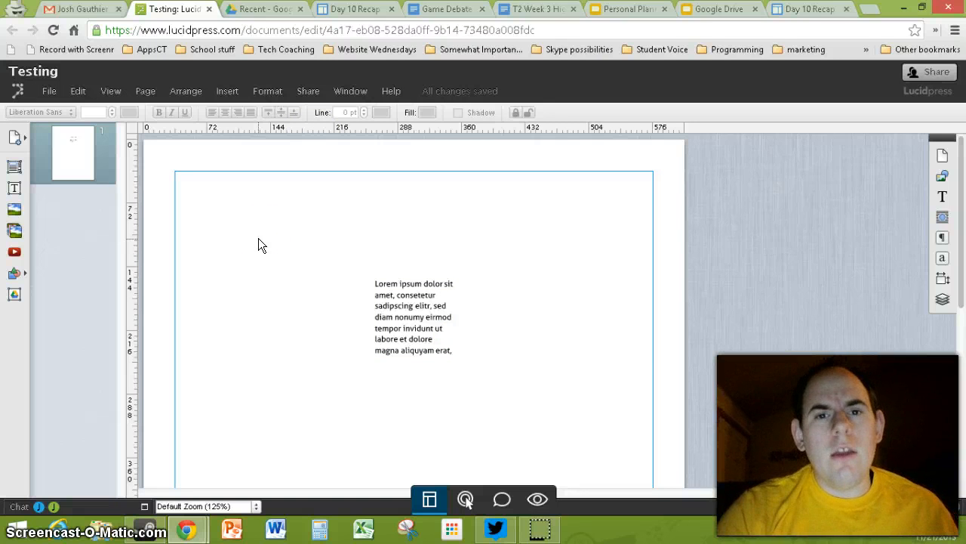
Step: Publish the Testing document from Share, check its public viewer address, then close that viewer tab
{"action": "left_click", "coordinate": [304, 94]}
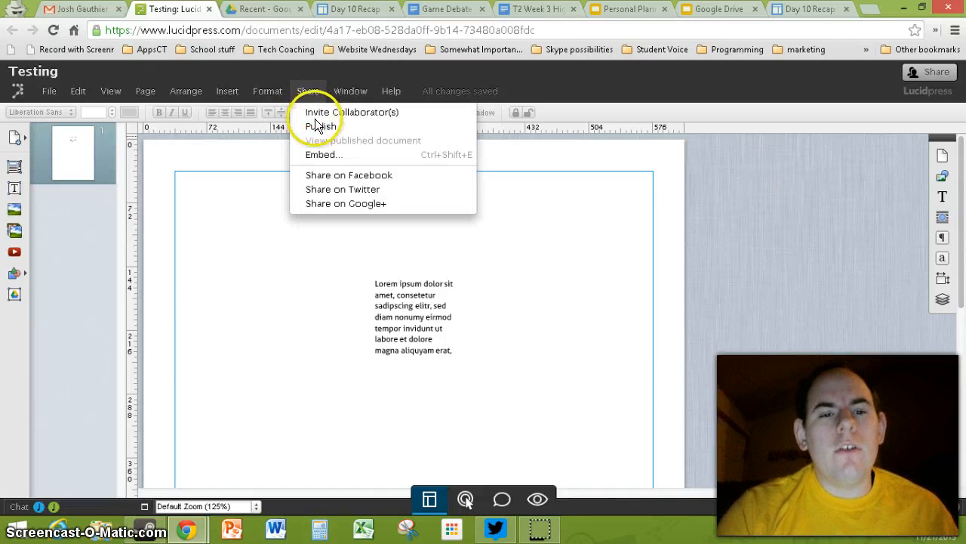
{"action": "left_click", "coordinate": [315, 125]}
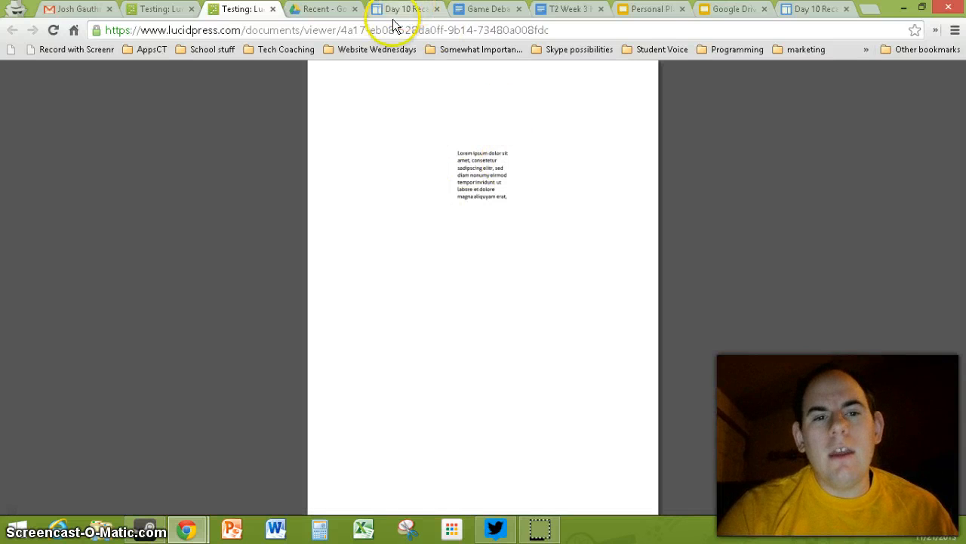
{"action": "left_click", "coordinate": [362, 31]}
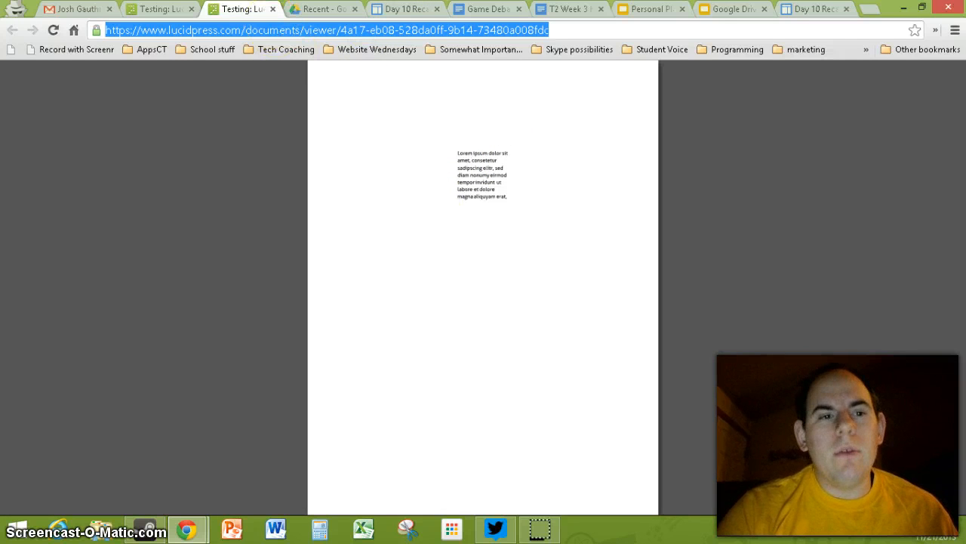
{"action": "left_click", "coordinate": [272, 9]}
{"action": "left_click", "coordinate": [309, 92]}
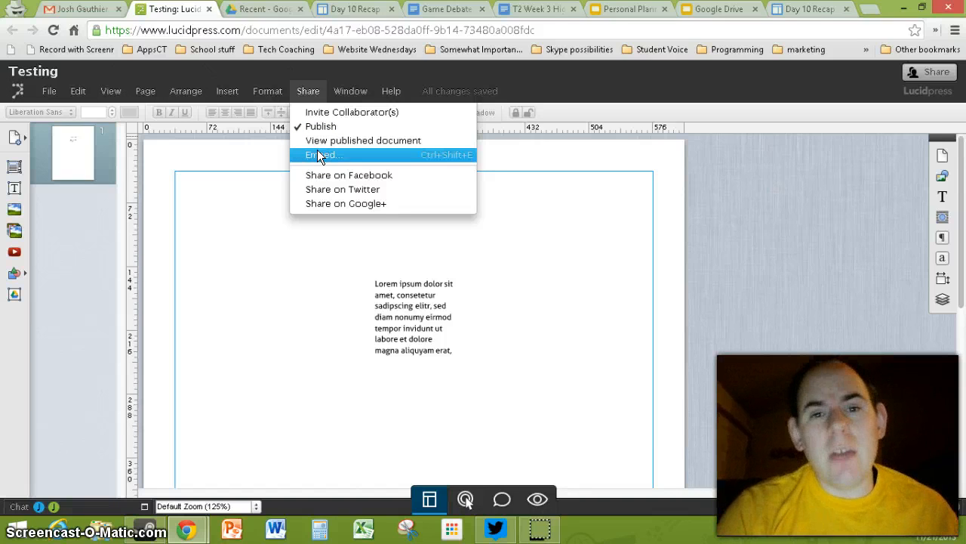
{"action": "left_click", "coordinate": [317, 111]}
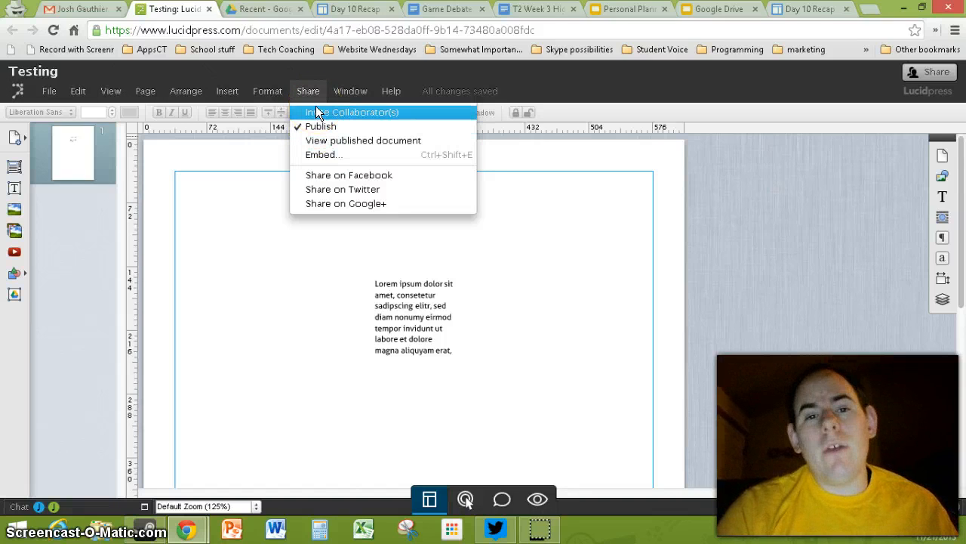
{"action": "left_click", "coordinate": [316, 106]}
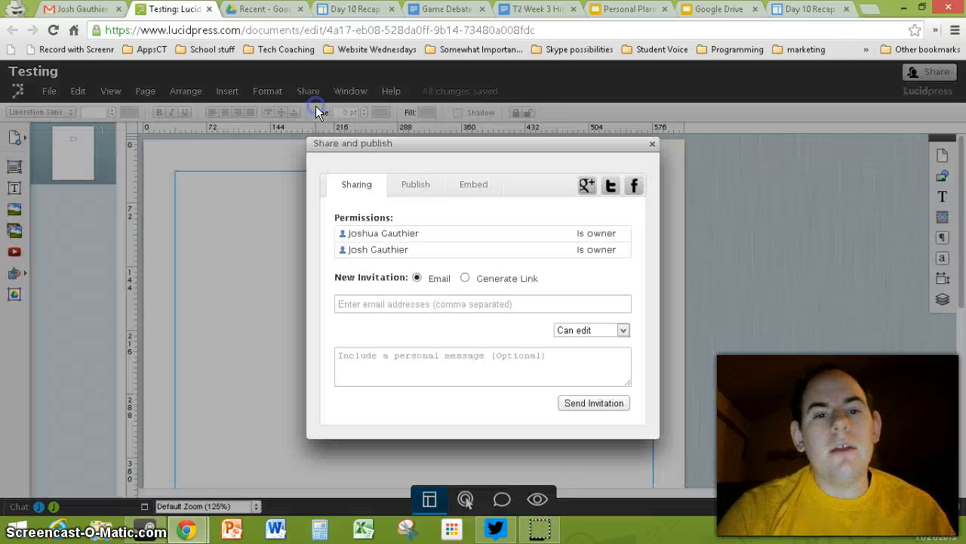
{"action": "left_click", "coordinate": [415, 186]}
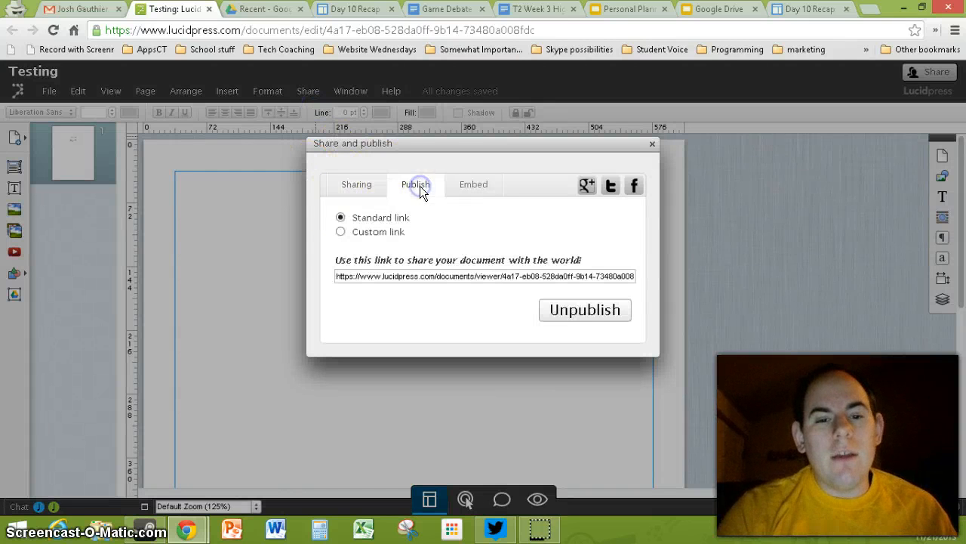
{"action": "left_click", "coordinate": [341, 231]}
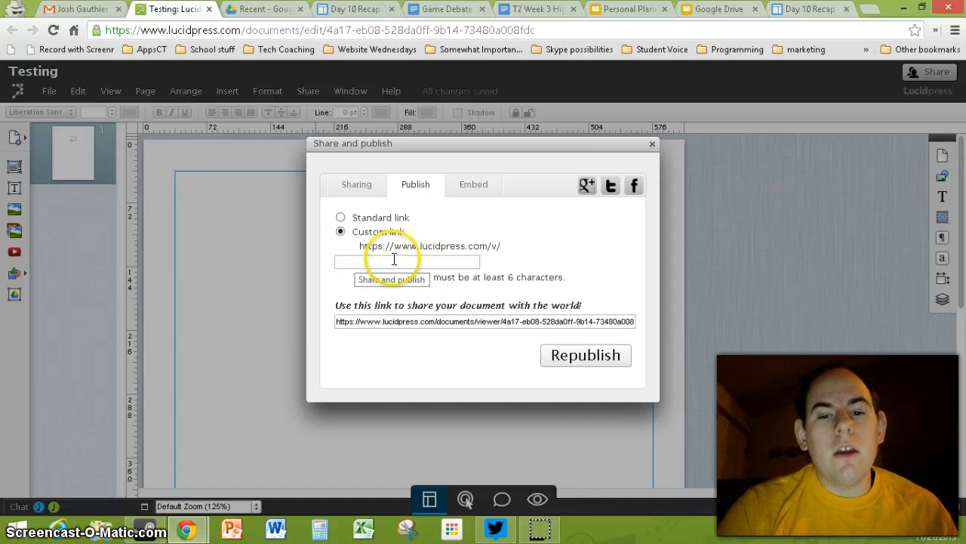
{"action": "left_click", "coordinate": [393, 259]}
{"action": "left_click", "coordinate": [473, 184]}
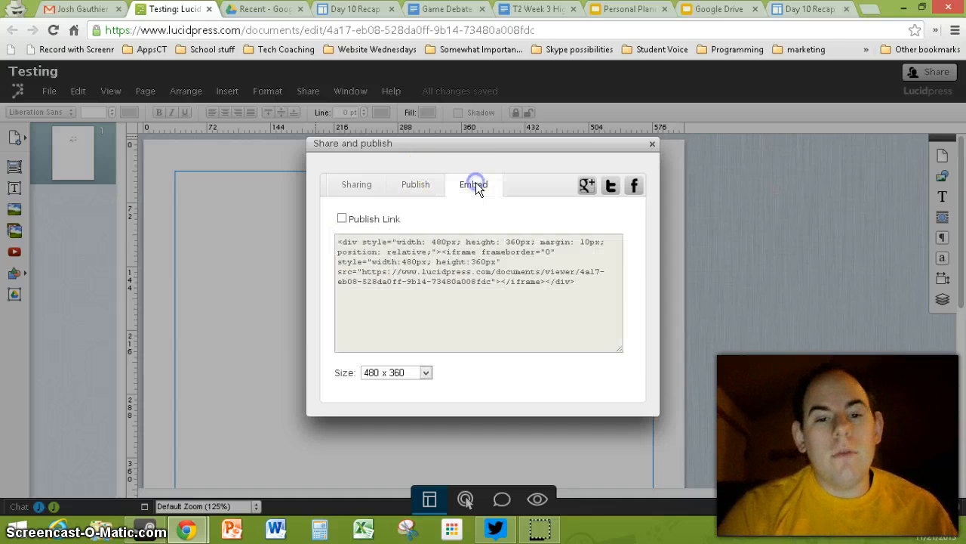
{"action": "left_click", "coordinate": [432, 280]}
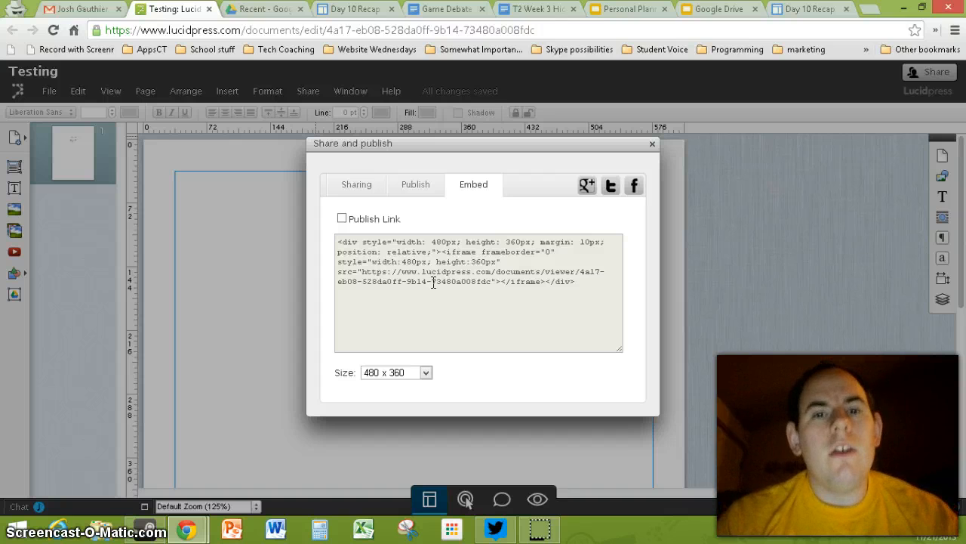
{"action": "left_click", "coordinate": [288, 301]}
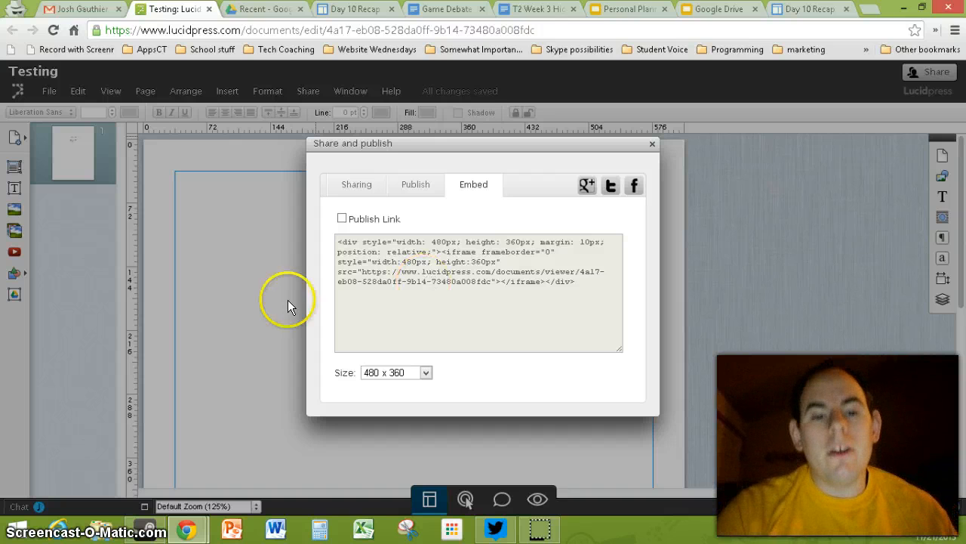
{"action": "left_click", "coordinate": [652, 144]}
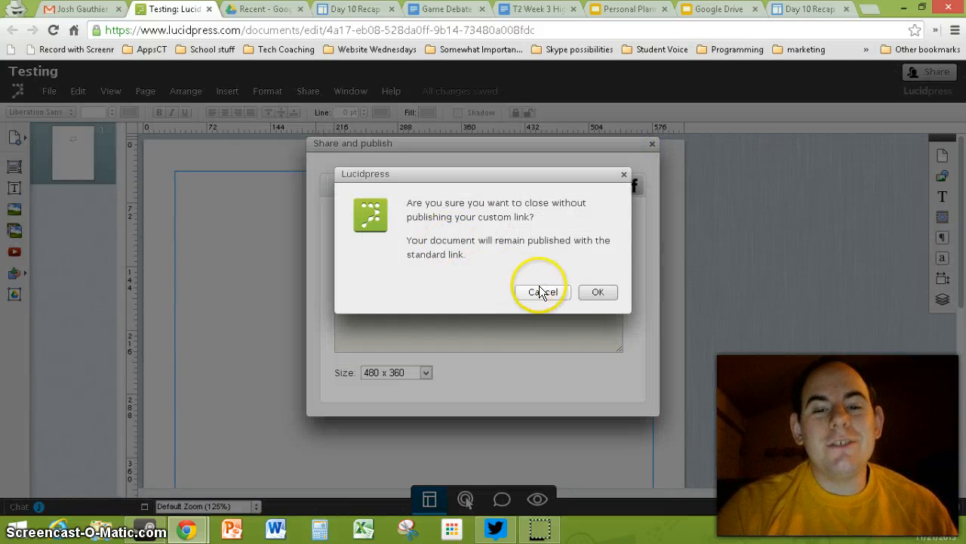
{"action": "left_click", "coordinate": [604, 291]}
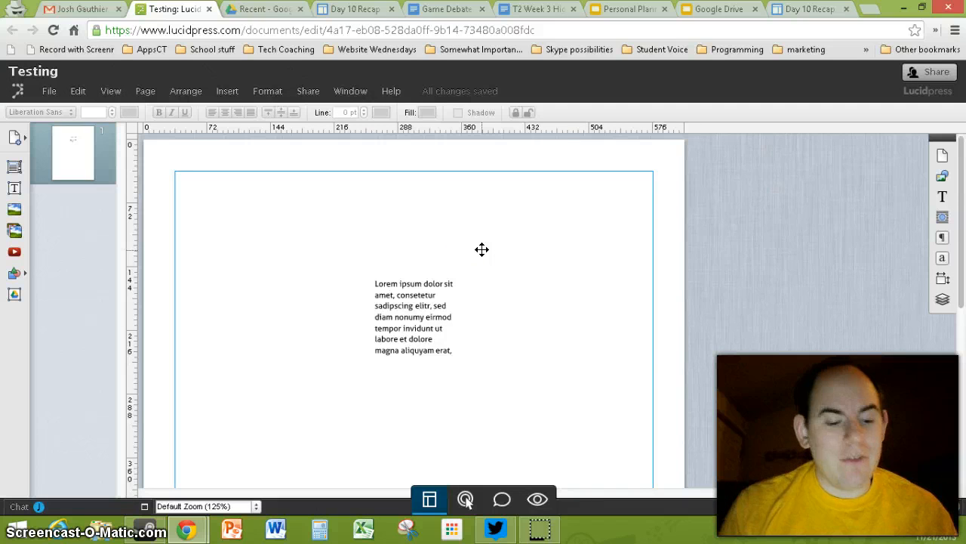